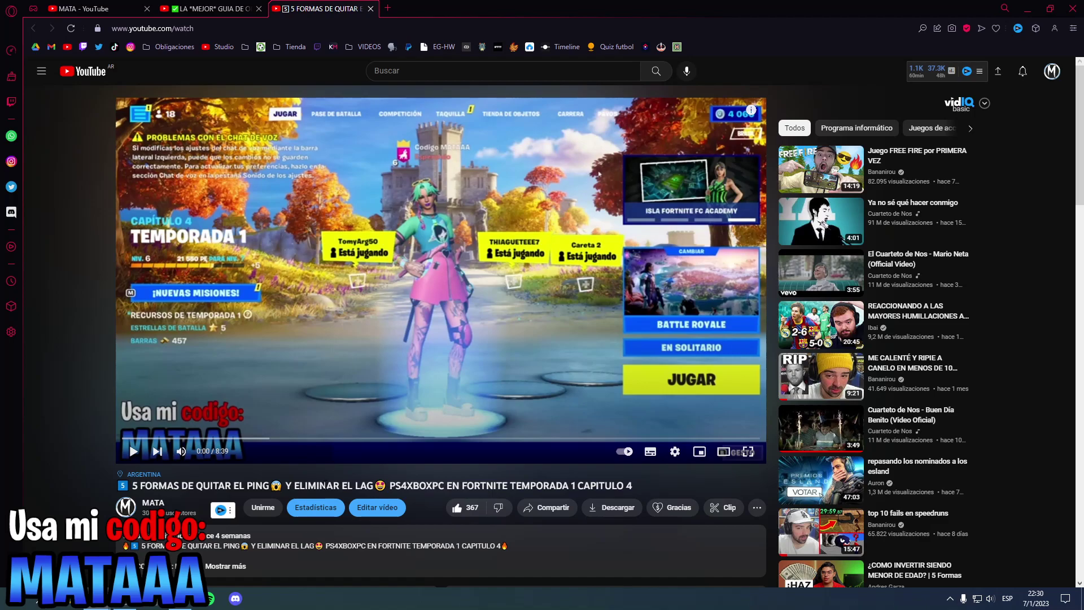
Step: Examine the open YouTube videos on Fortnite FPS optimization and eliminating ping, including the optimization video around its middle
key("ctrl+shift+Tab")
key("ctrl+shift+Tab")
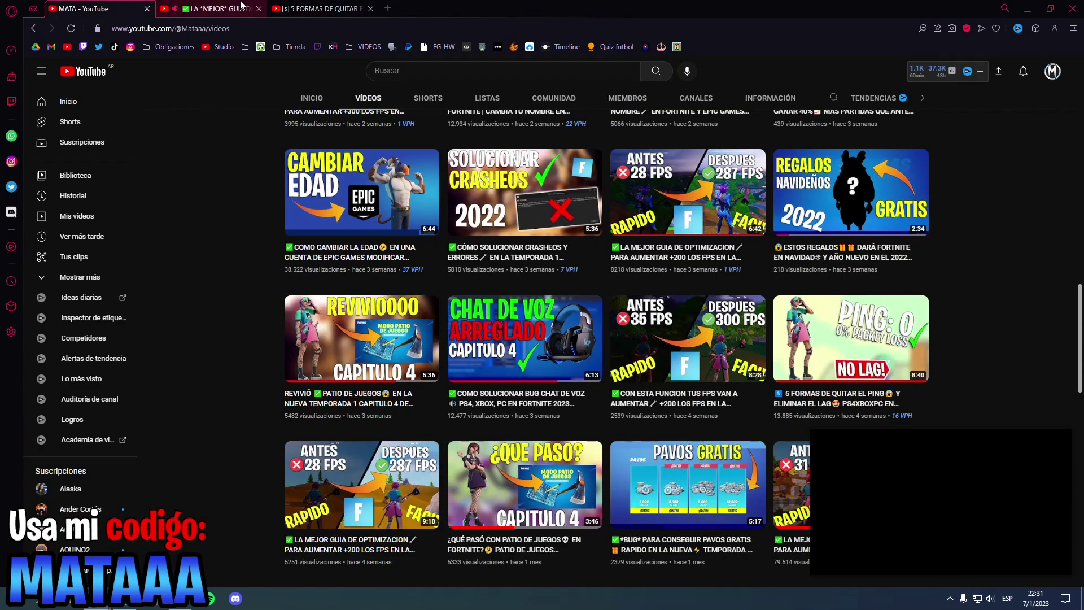
key("ctrl+Tab")
scroll(837, 197, "down", 2)
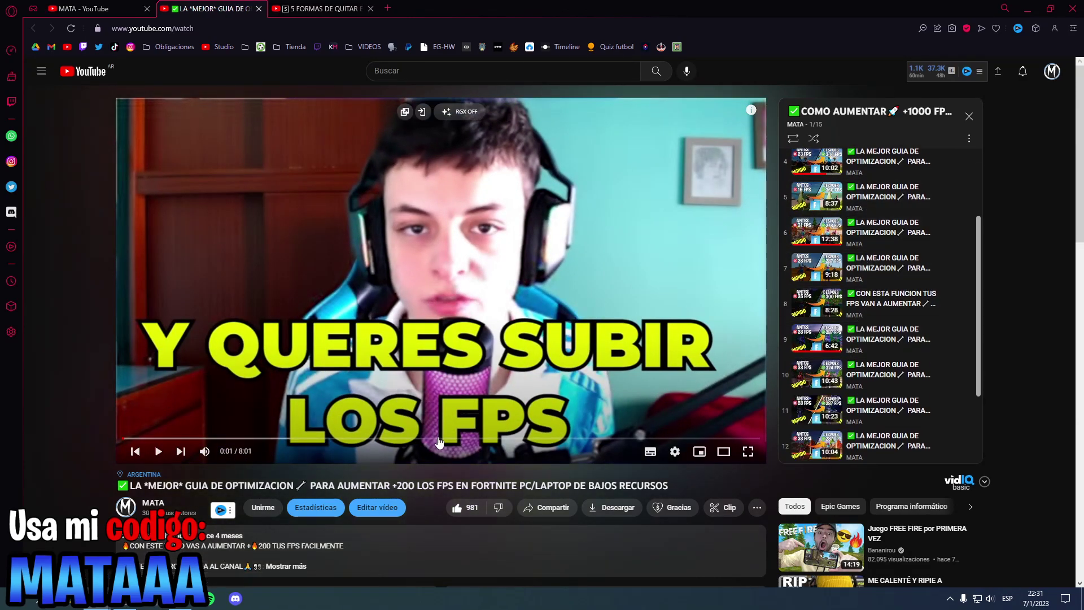
left_click(438, 438)
scroll(872, 350, "down", 2)
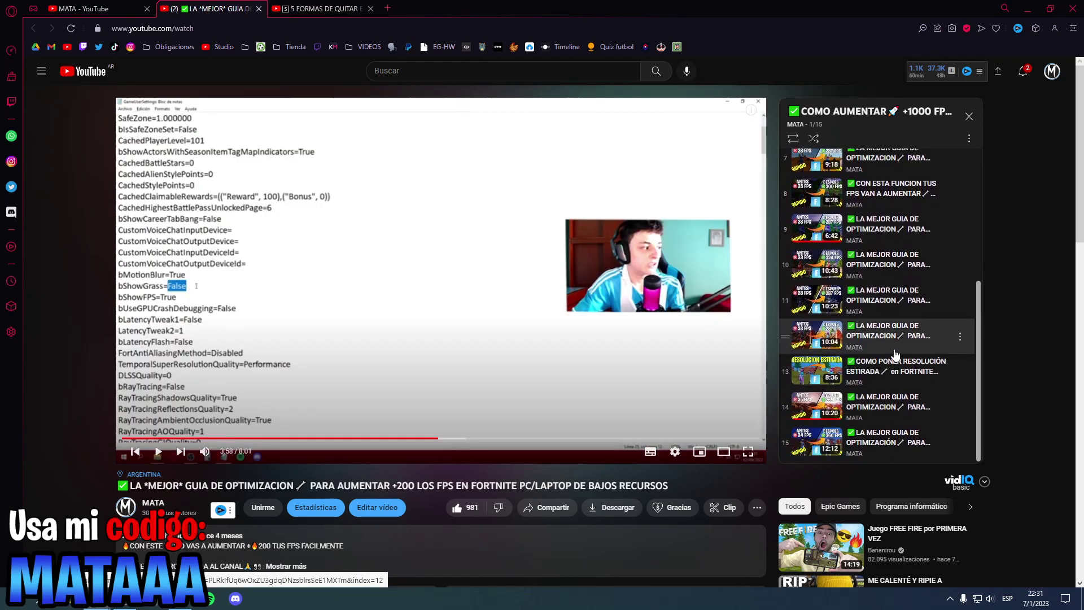
scroll(895, 361, "down", 1)
left_click(324, 8)
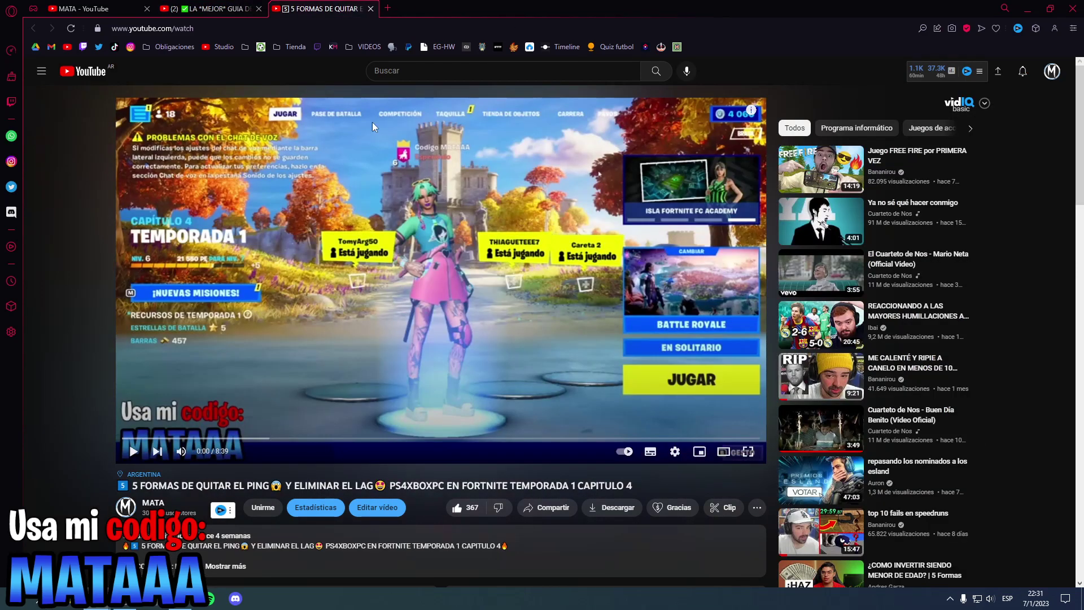
left_click(212, 9)
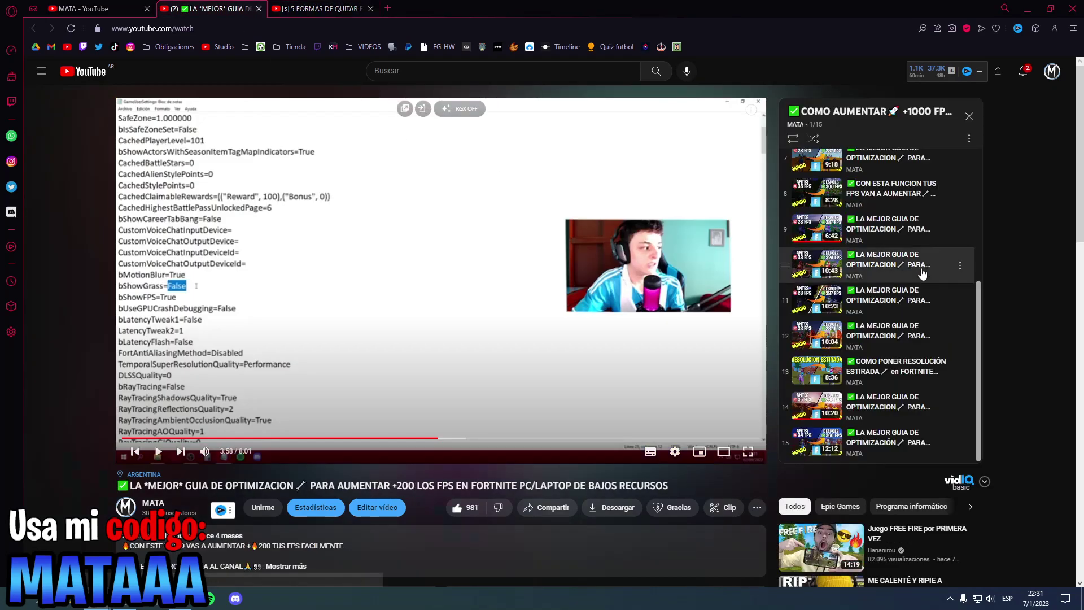
Step: Open the channel's "COMO AUMENTAR +1000 FPS EN FORTNITE" playlist and look through its full video list
key("ctrl+shift+Tab")
scroll(563, 320, "up", 15)
scroll(563, 320, "up", 3)
left_click(554, 288)
left_click(487, 287)
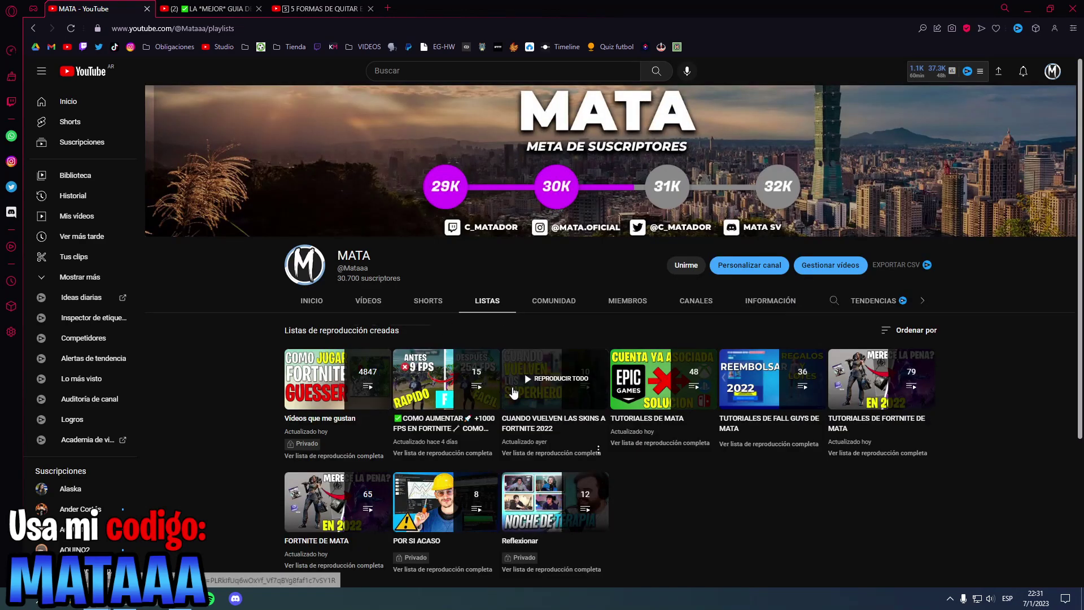
scroll(428, 338, "down", 1)
left_click(433, 372)
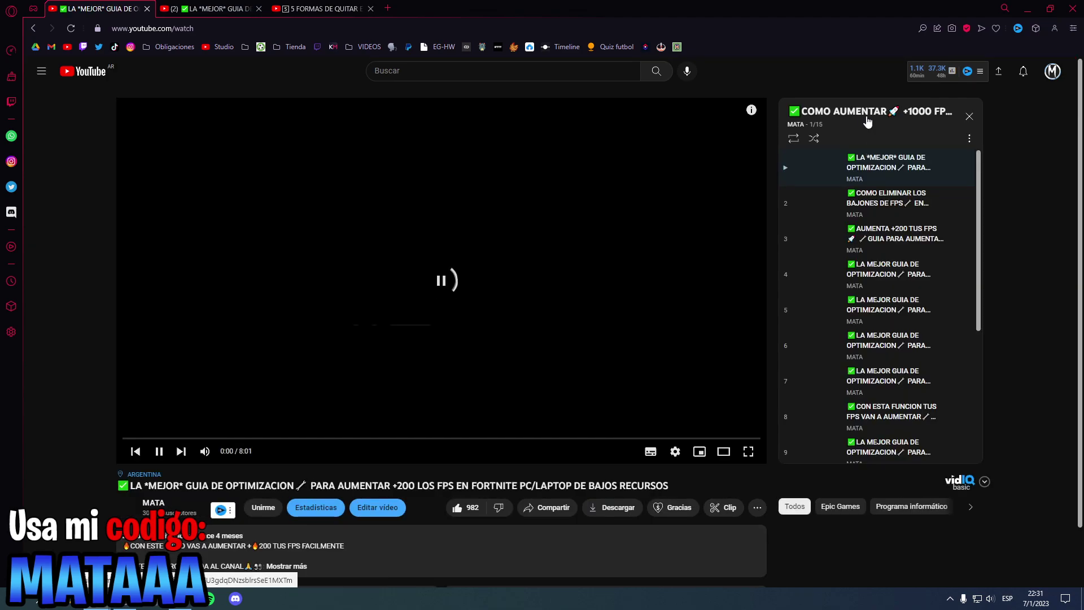
scroll(875, 384, "down", 4)
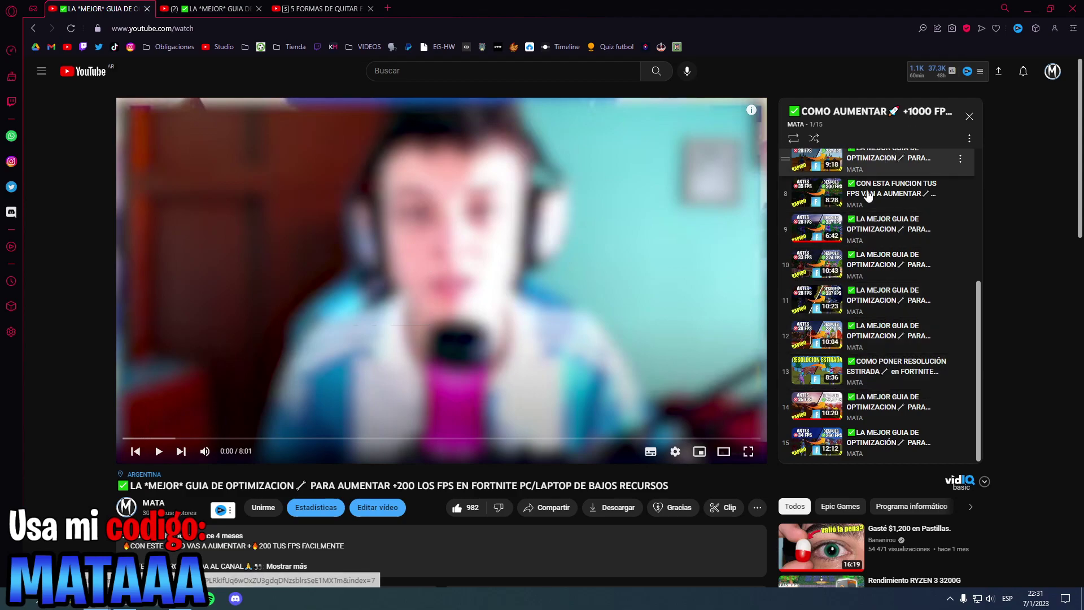
left_click(860, 114)
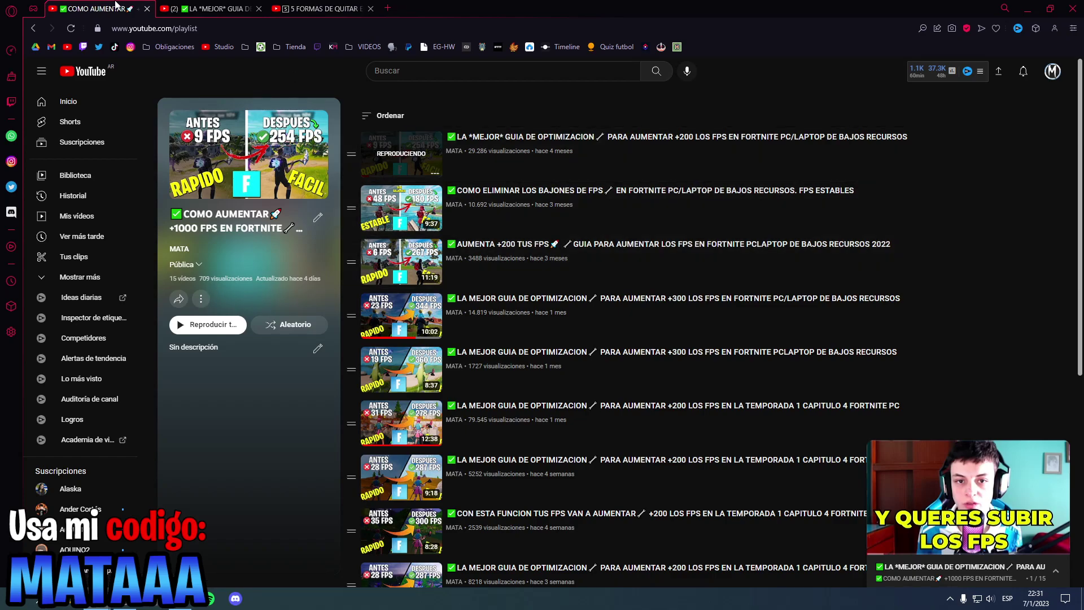
scroll(731, 423, "down", 6)
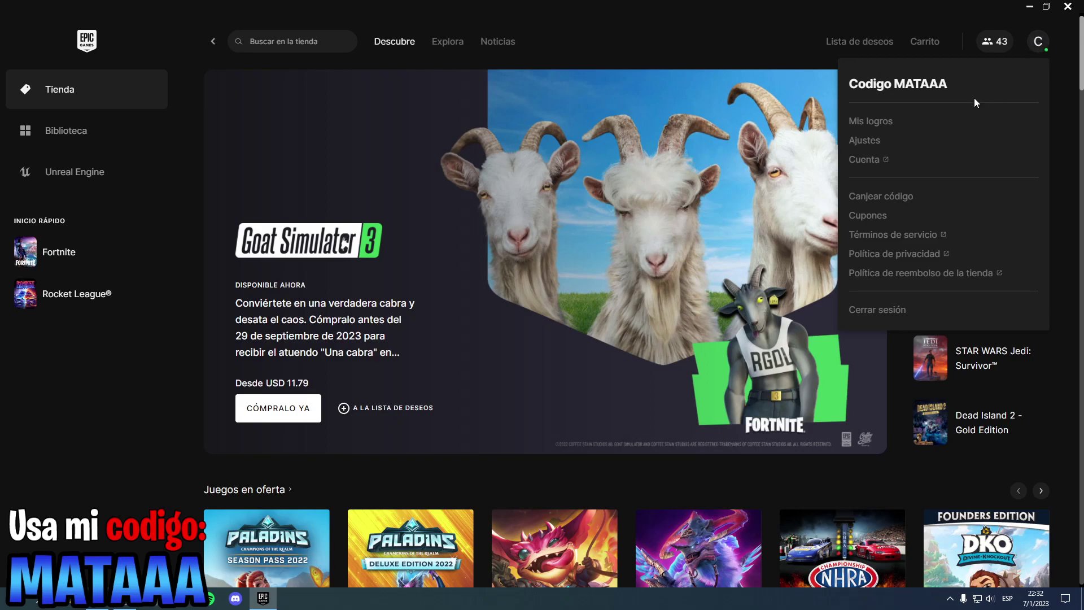
Step: In the Epic Games Launcher settings, expand the Fortnite options and enable additional command-line arguments
left_click(855, 145)
scroll(527, 255, "down", 8)
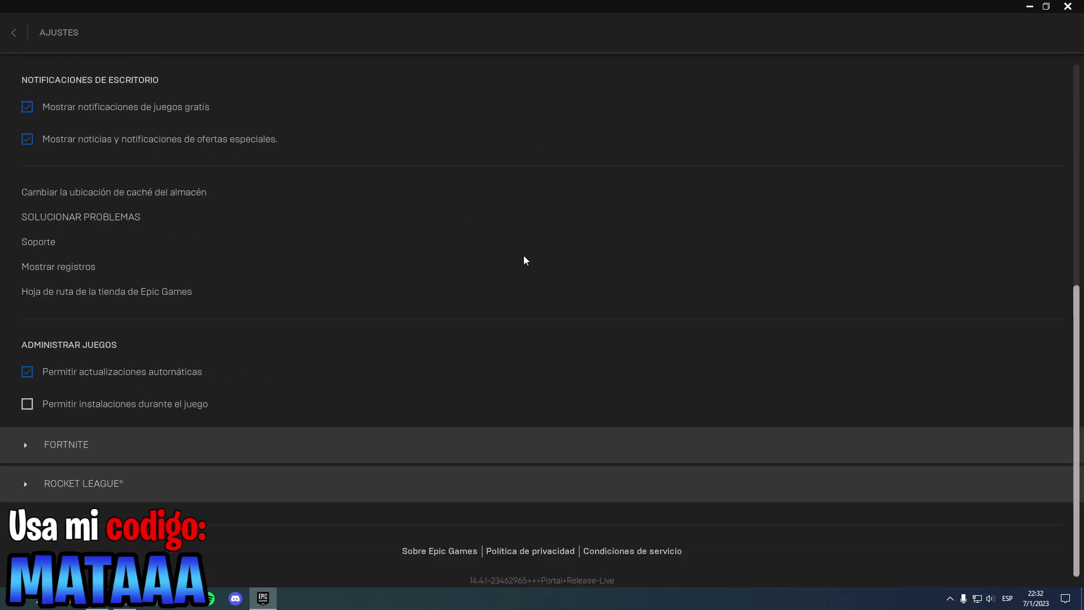
left_click(249, 452)
scroll(250, 452, "down", 2)
left_click(146, 389)
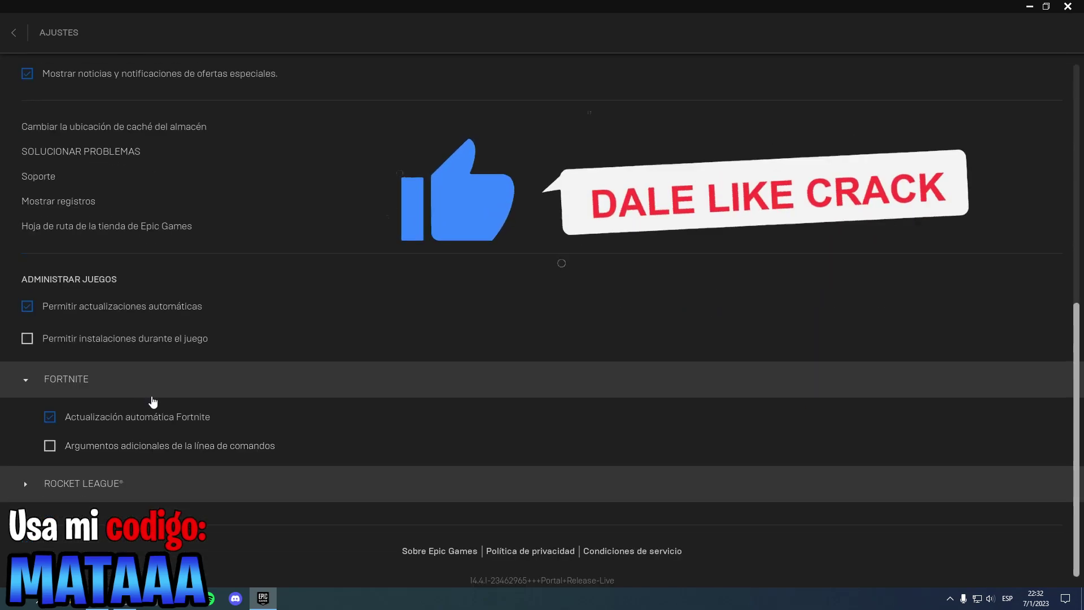
left_click(173, 455)
Step: Check the full text of Fortnite's additional command-line arguments and close the launcher window
double_click(316, 433)
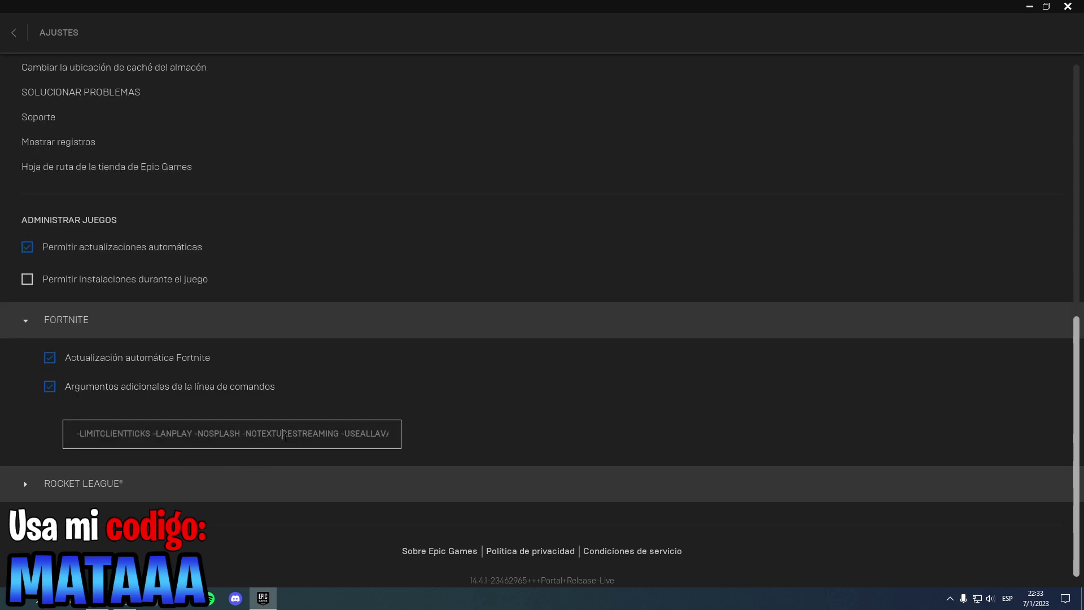
left_click(362, 435)
key("ctrl+a")
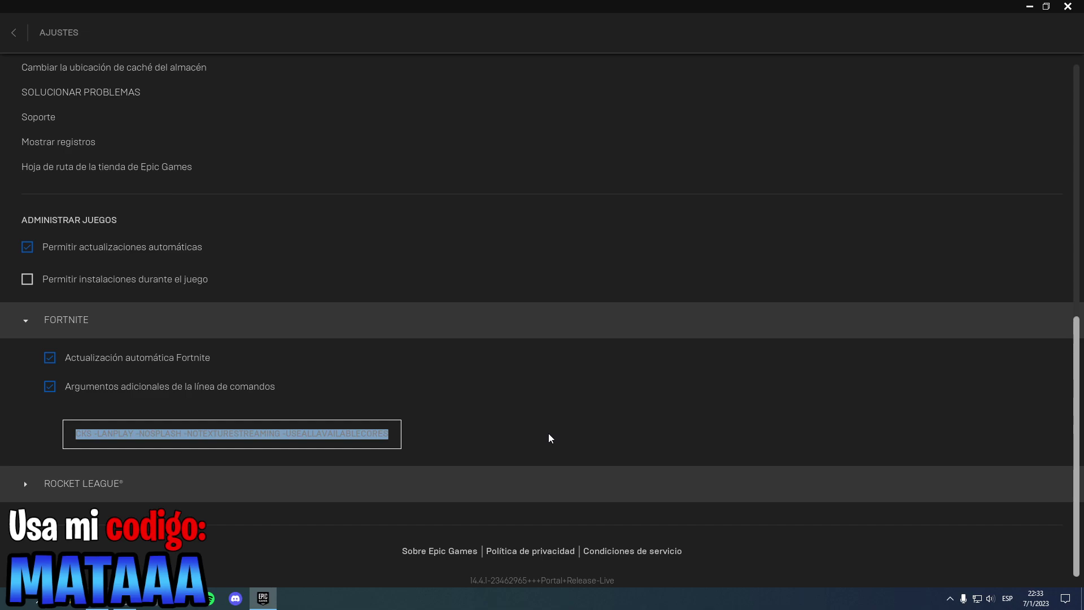
left_click(540, 437)
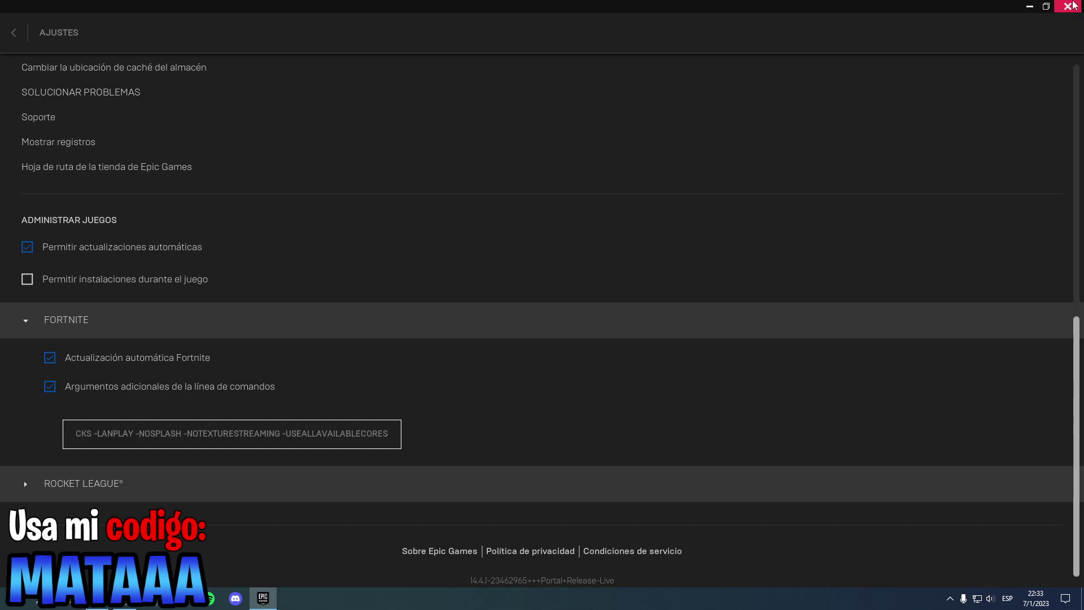
left_click(14, 32)
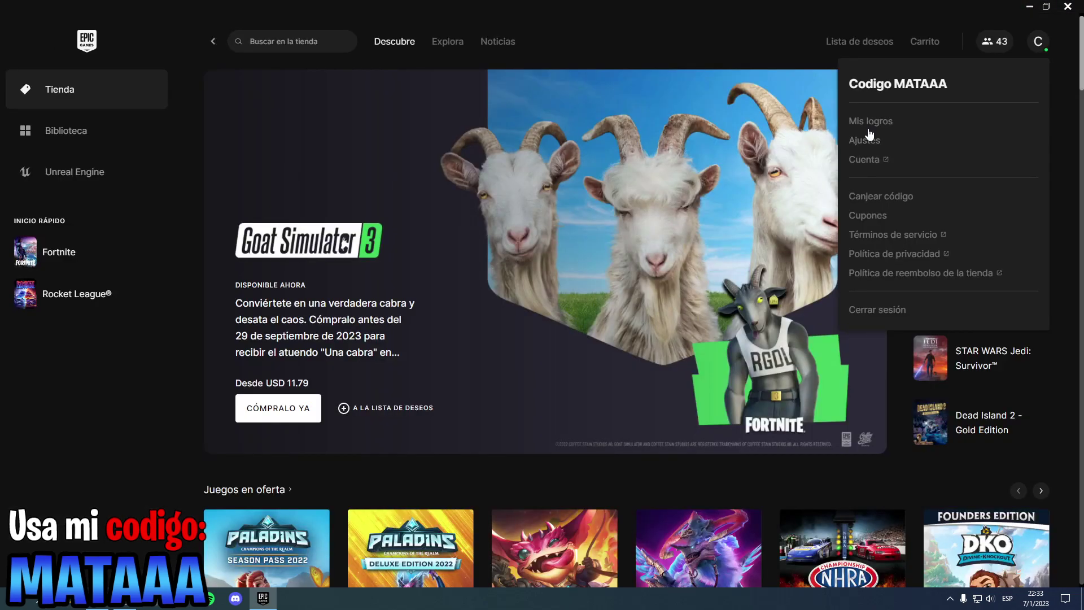
key("alt+F4")
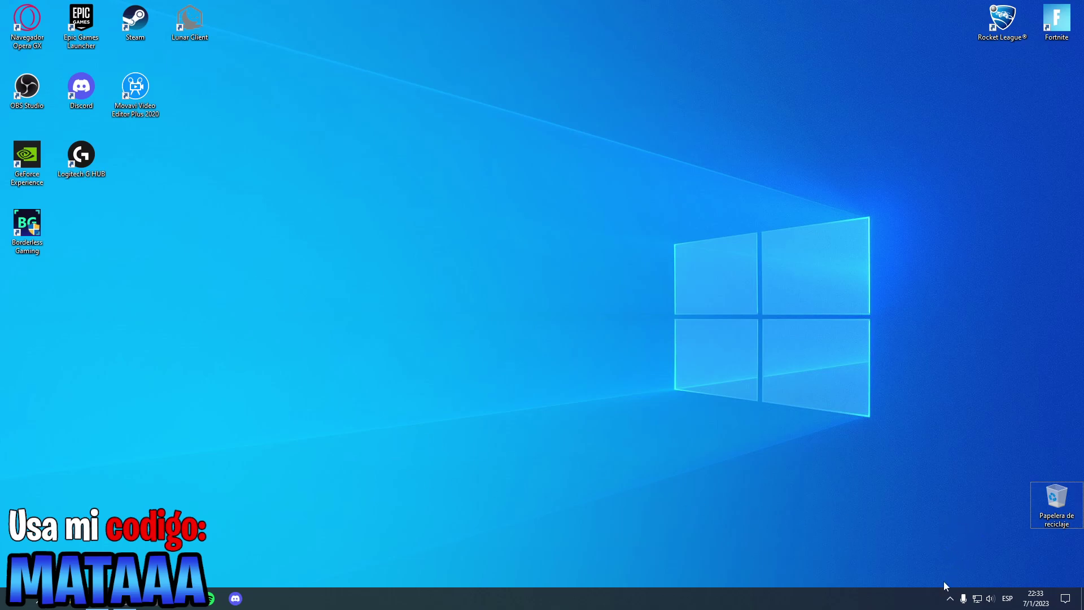
Step: Quit Discord from the programs running in the background
left_click(950, 598)
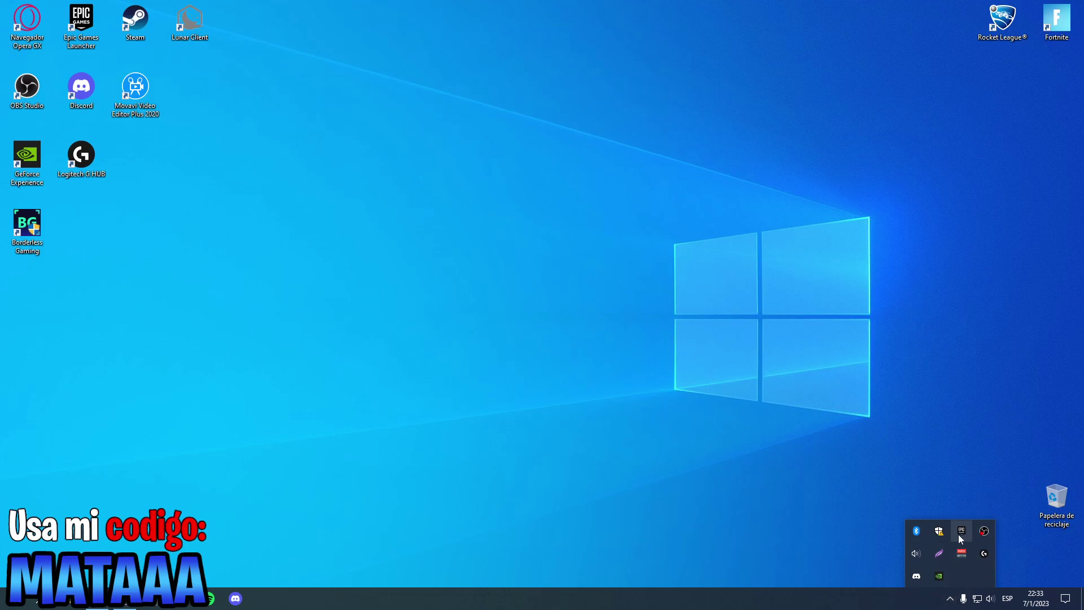
right_click(916, 575)
left_click(954, 564)
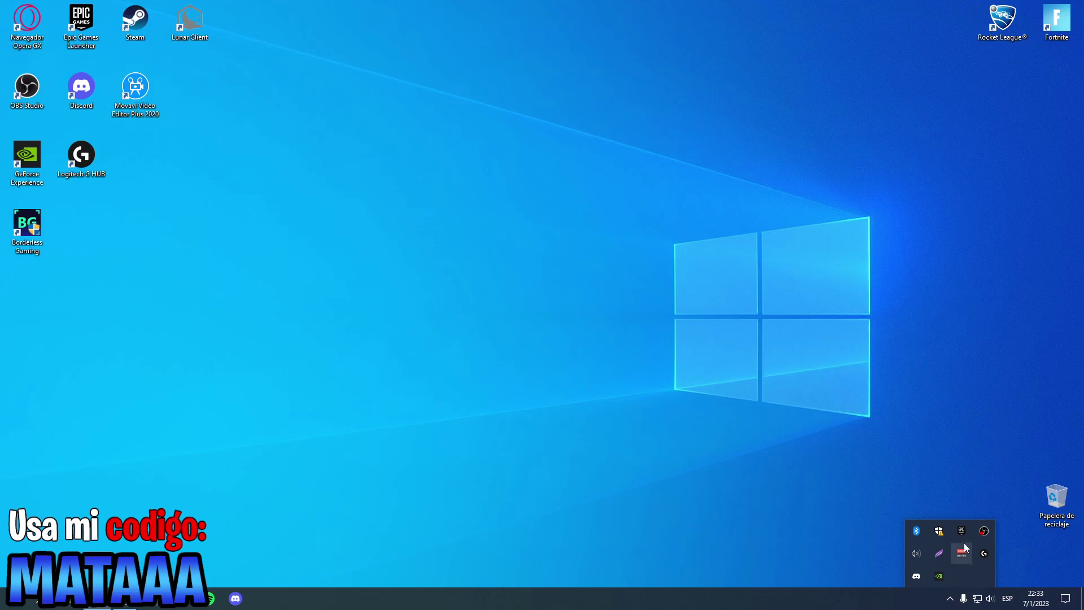
Step: Look at the exit options of the Epic Games Launcher and OBS among the background programs, leaving both running
right_click(972, 531)
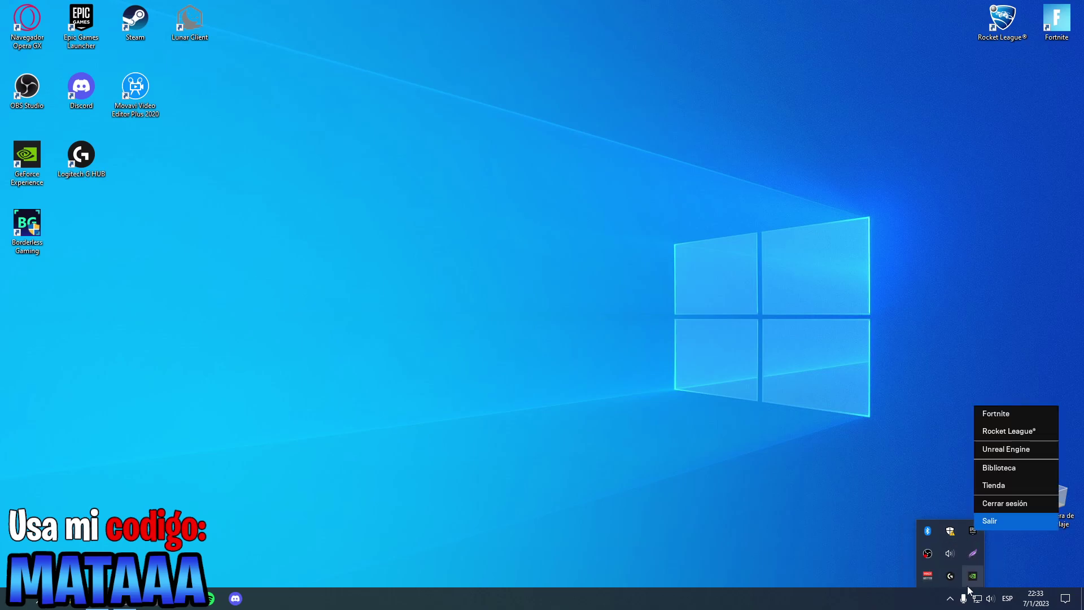
right_click(950, 576)
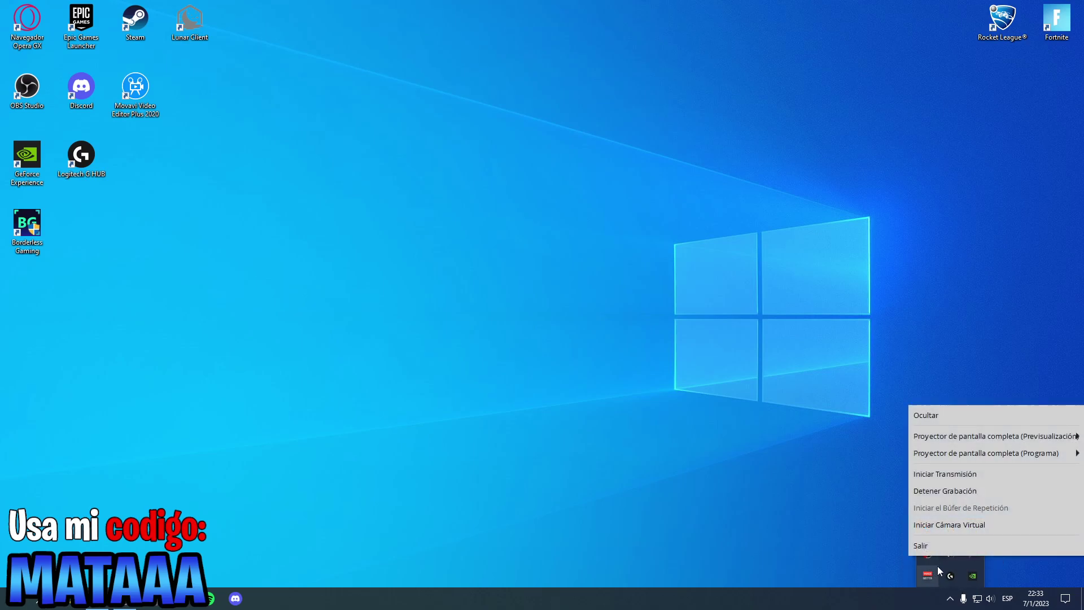
left_click(950, 600)
left_click(949, 602)
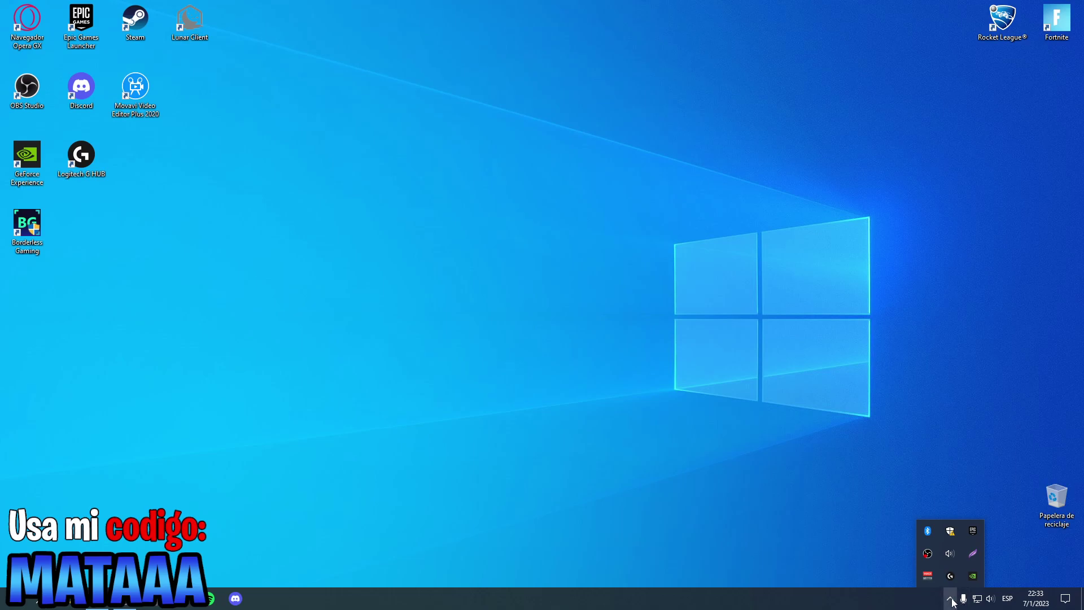
left_click(951, 600)
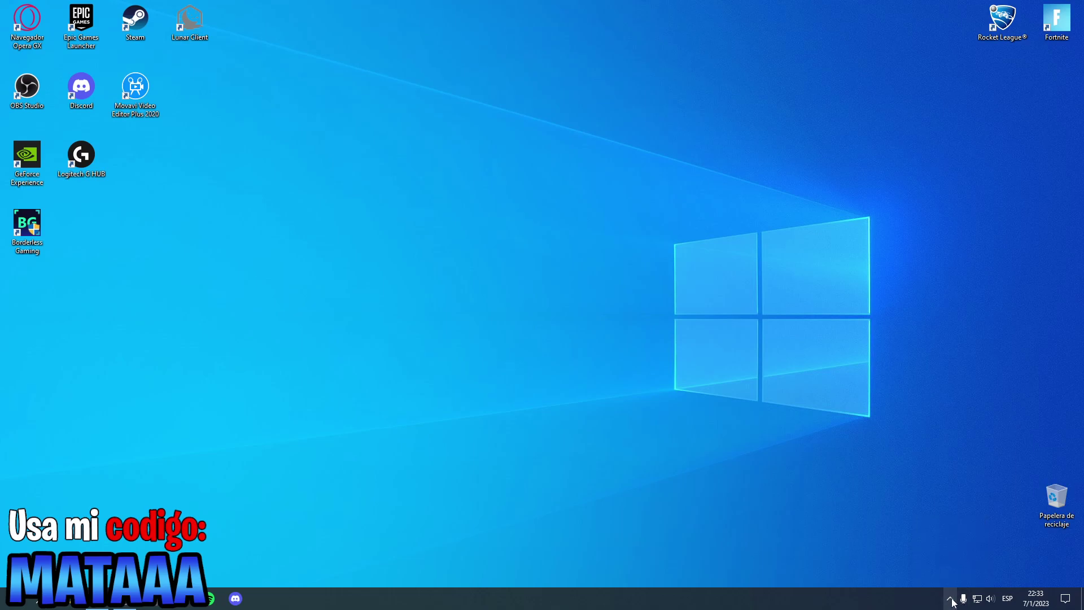
Step: Open the local application data folder by running %LOCALAPPDATA%
key("super")
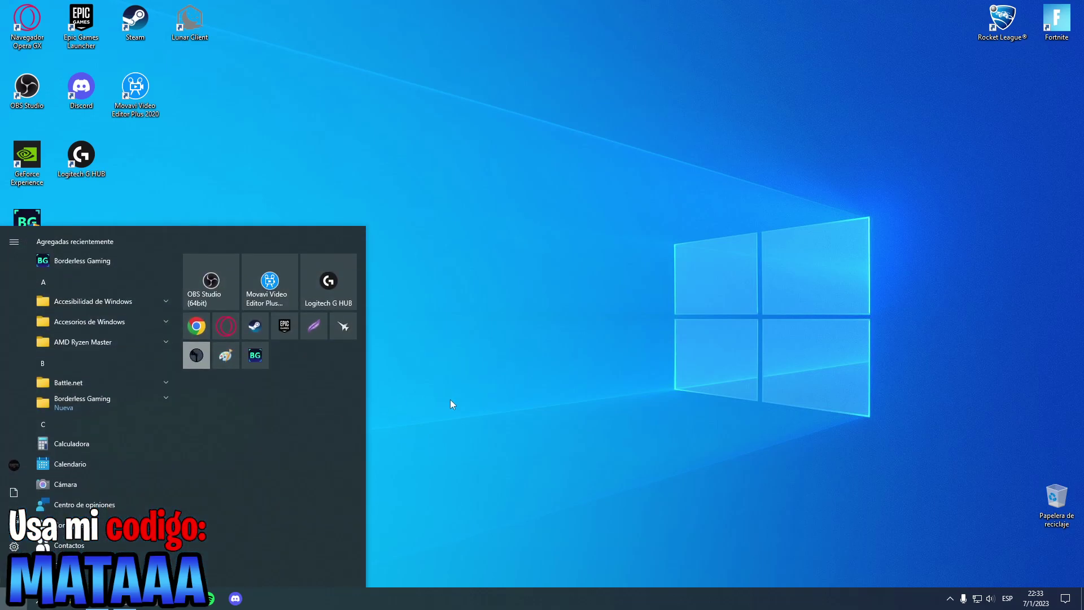
left_click(499, 409)
key("super+r")
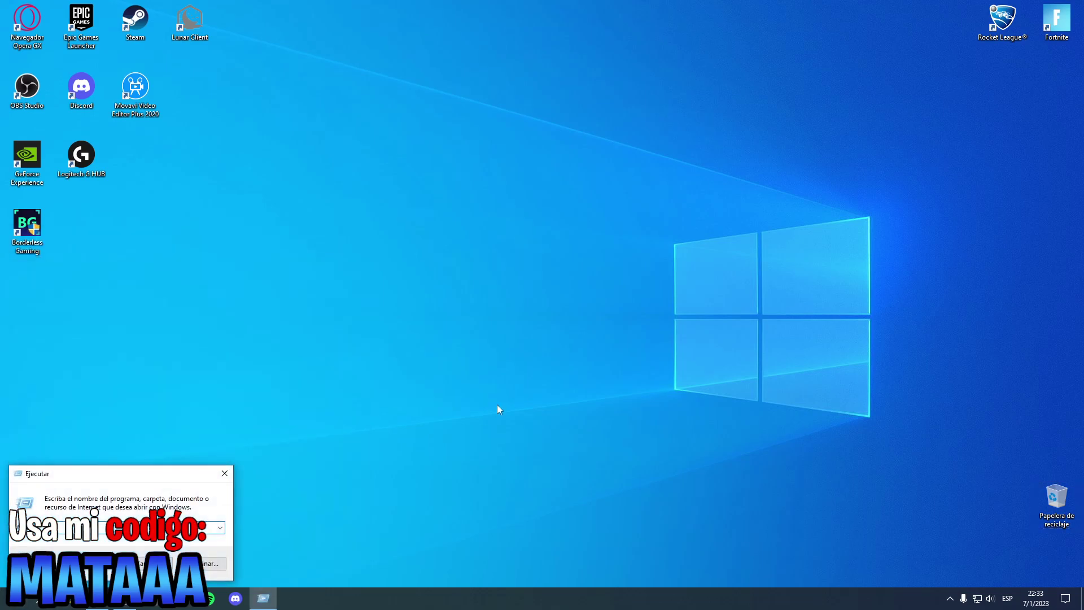
left_click_drag(130, 473, 598, 191)
type("%")
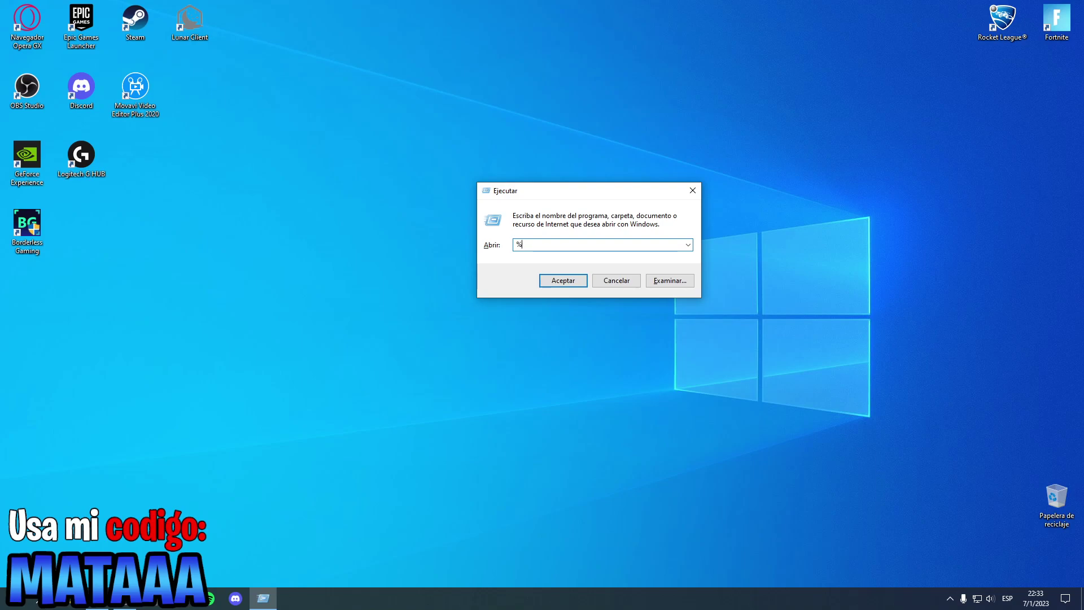
type("LOCALAPPDATA%")
key("Return")
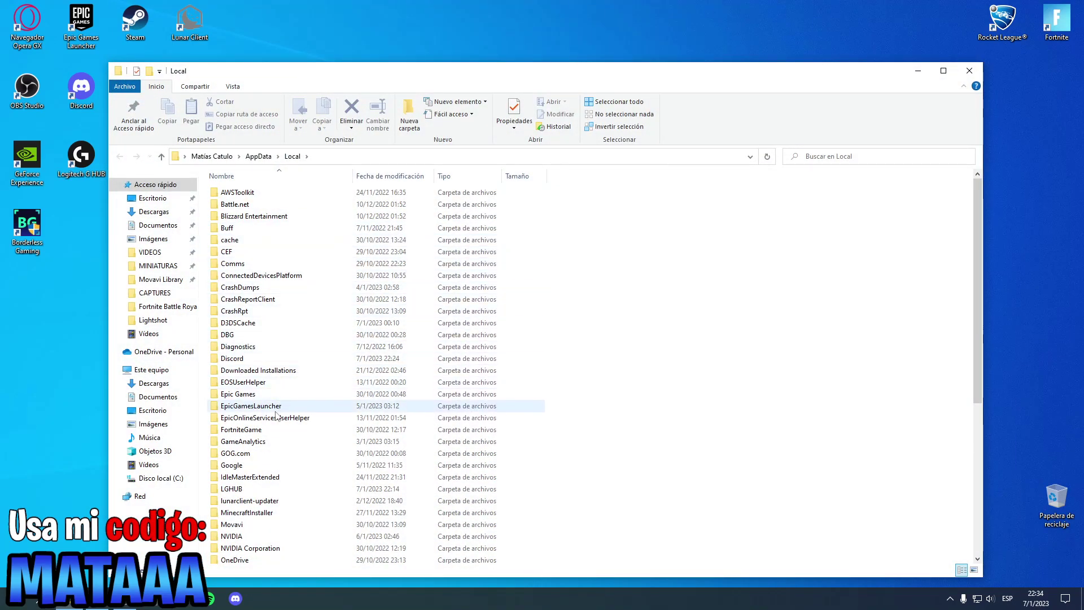
Step: Go to the Saved folder inside FortniteGame and delete its webcache folder
double_click(299, 429)
double_click(314, 193)
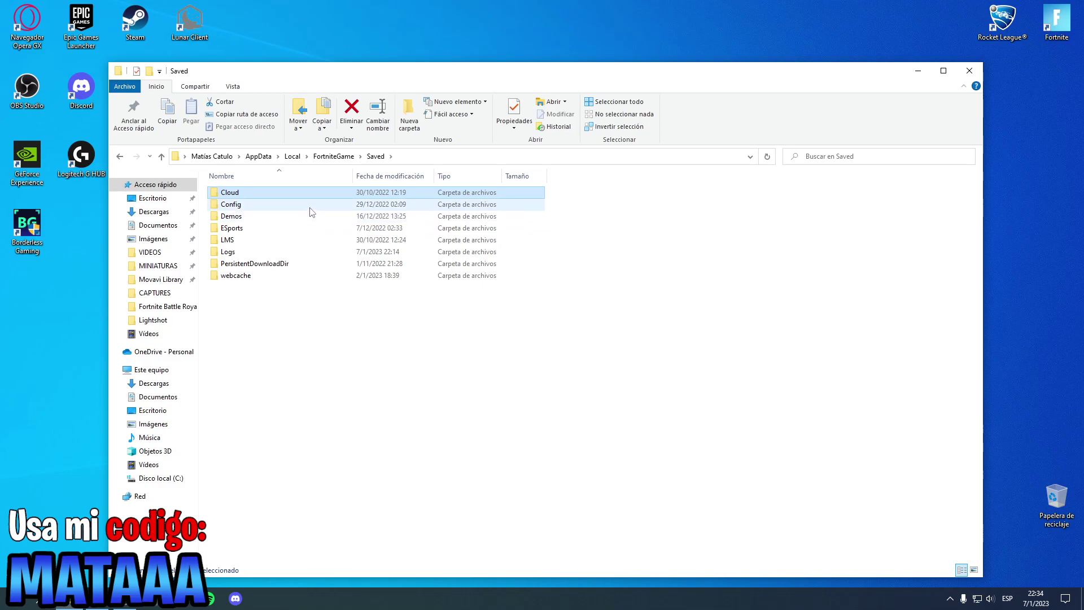
left_click(287, 281)
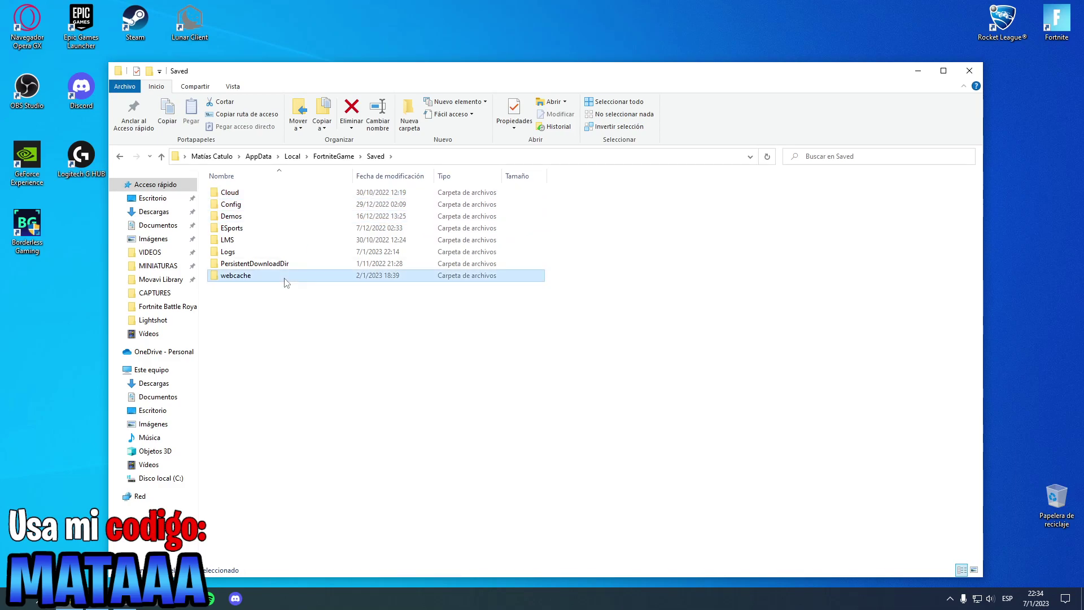
Step: Delete all the folders inside CrashReportClient in the Config folder
double_click(293, 204)
key("alt+Left")
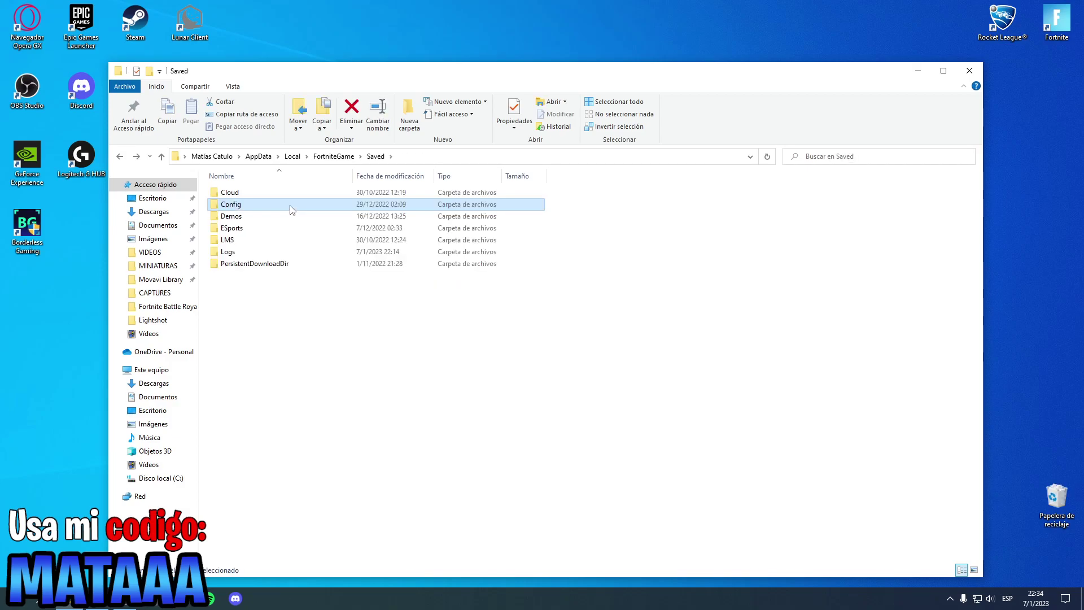
double_click(291, 205)
double_click(413, 192)
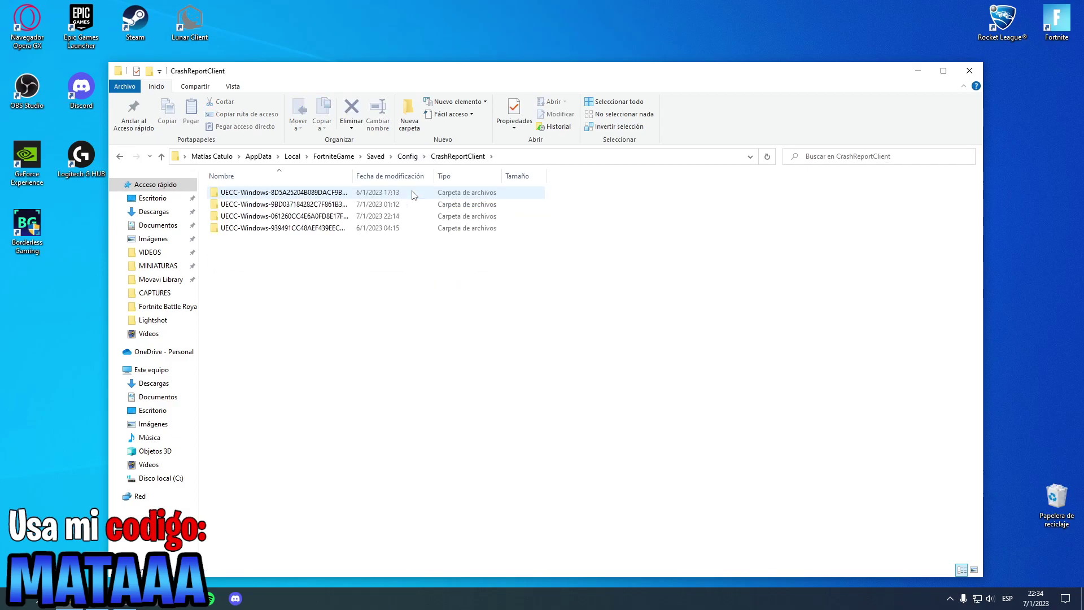
key("ctrl+a")
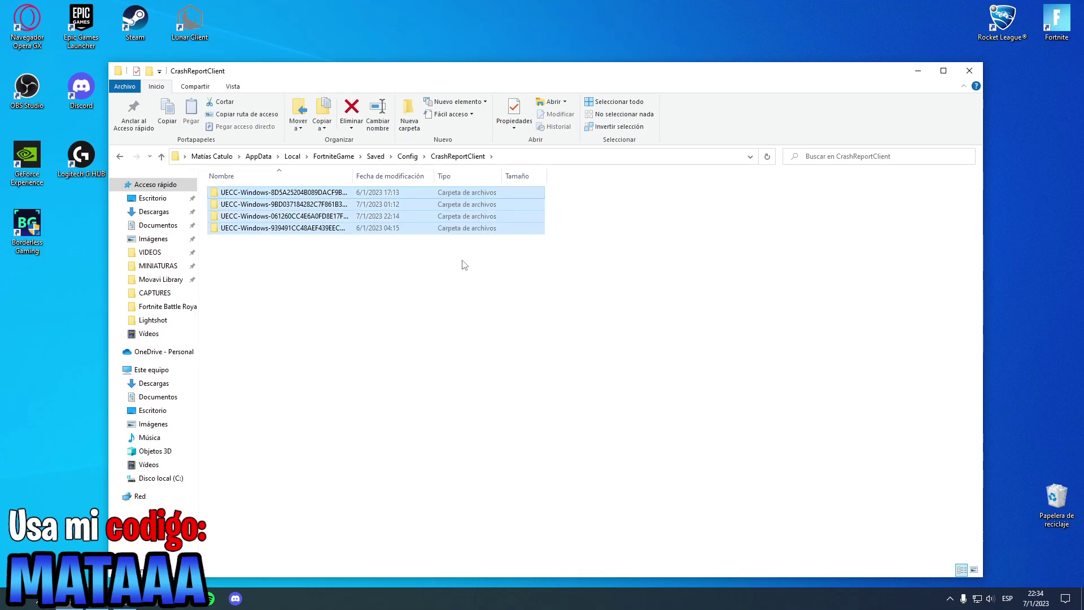
key("Delete")
Step: Open the GameUserSettings file from Config's WindowsClient folder and move its window over the folder window
key("alt+Left")
double_click(405, 204)
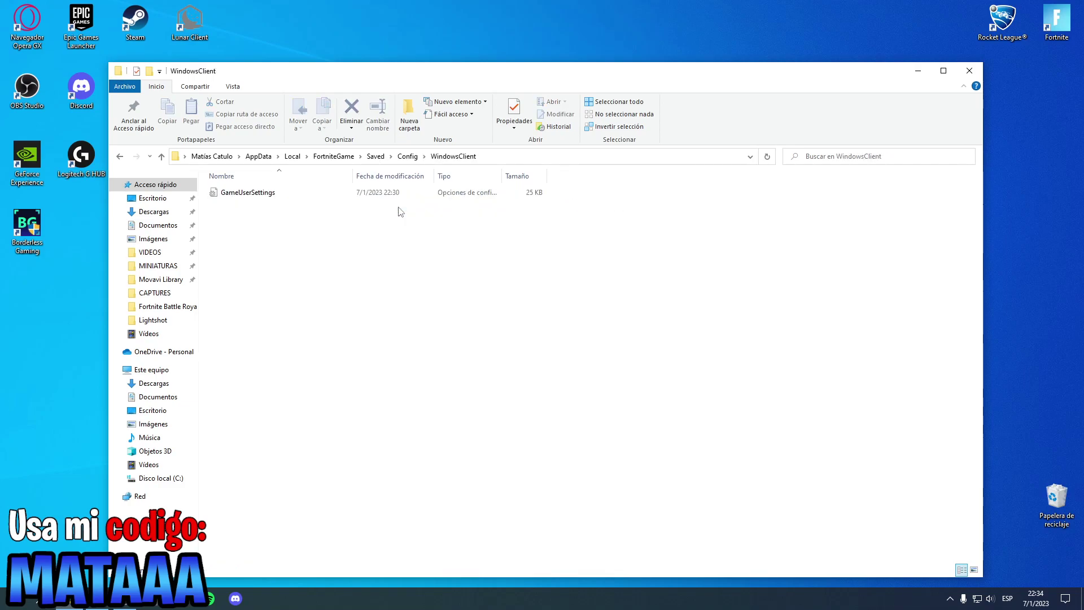
double_click(405, 195)
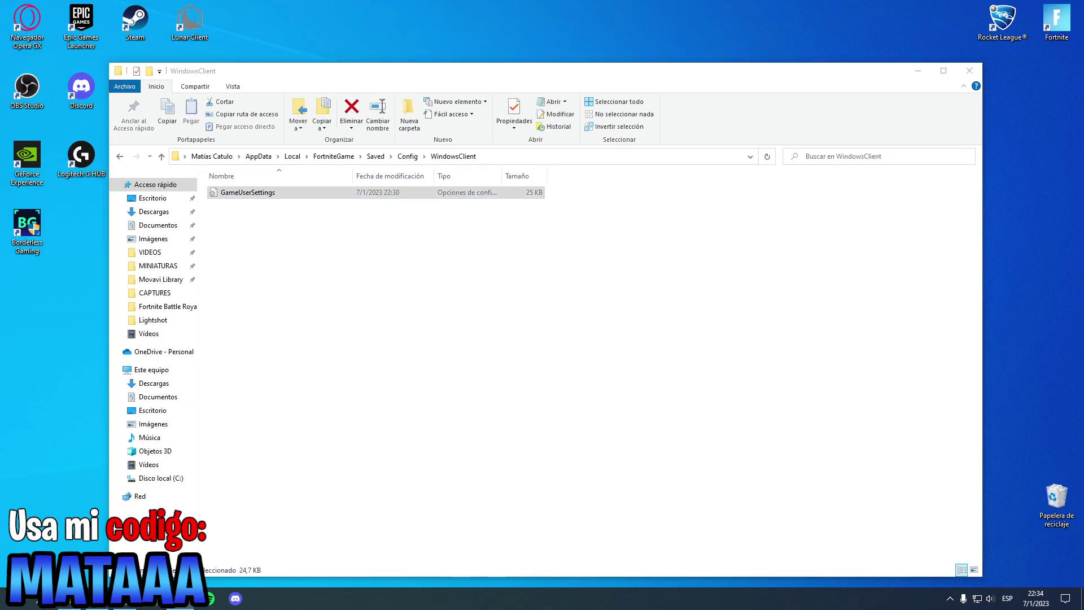
left_click_drag(1080, 108, 523, 50)
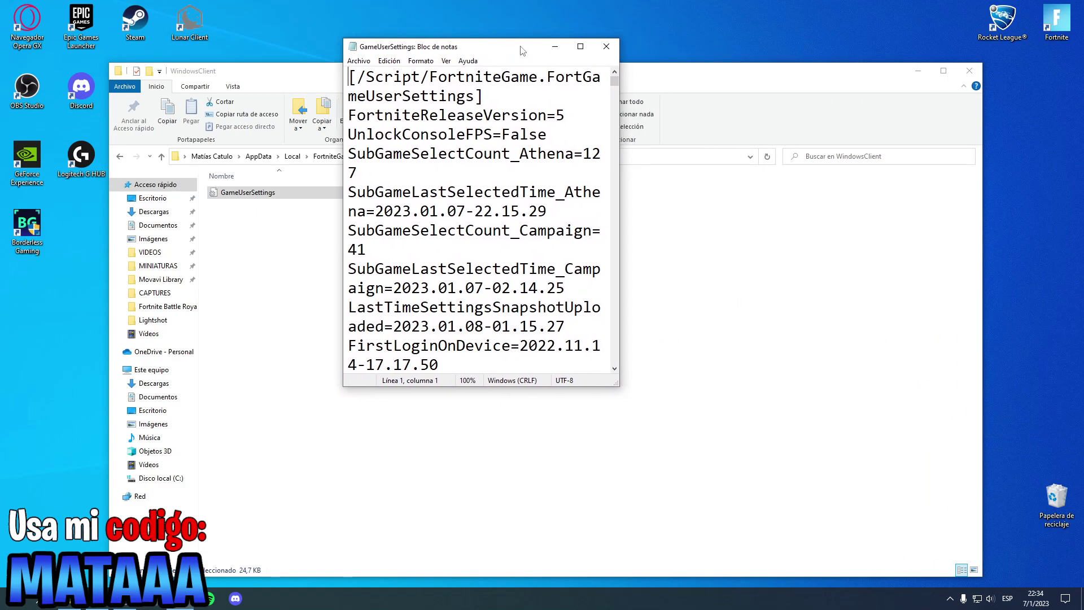
Step: Enlarge the GameUserSettings text window so its lines fit, and reposition it over the folder window
left_click_drag(617, 385, 909, 543)
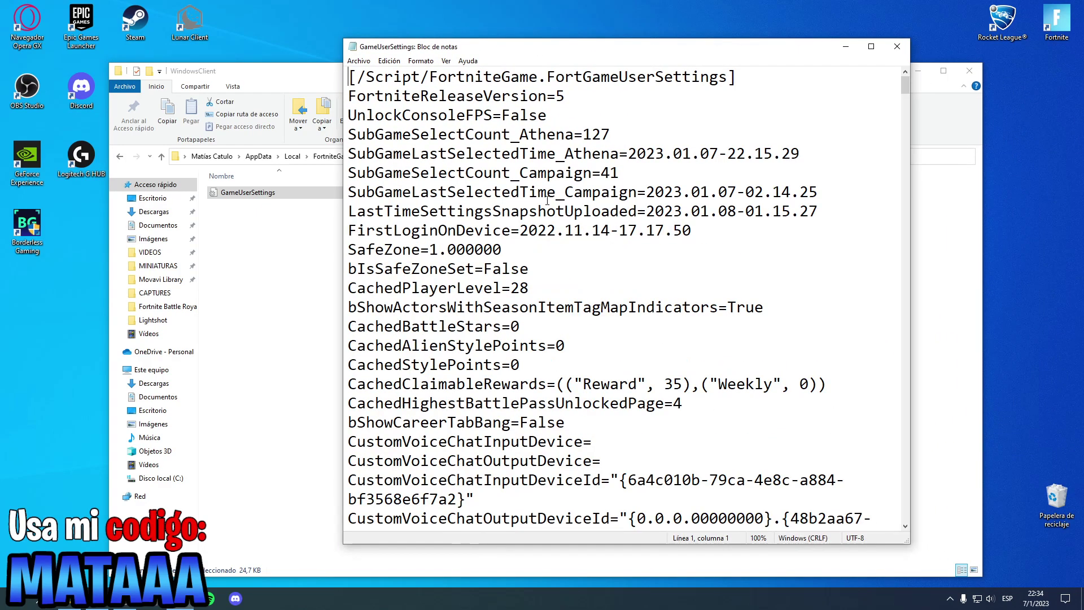
left_click_drag(565, 46, 541, 32)
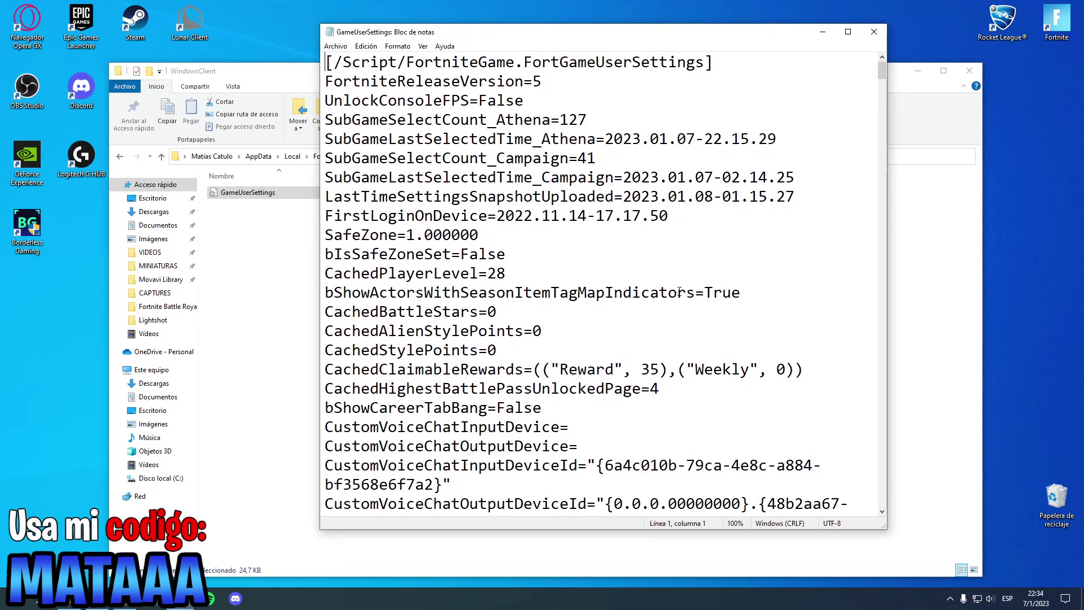
Step: Transfer the GameUserSettings file from the WindowsClient folder to the desktop as a backup
left_click(278, 194)
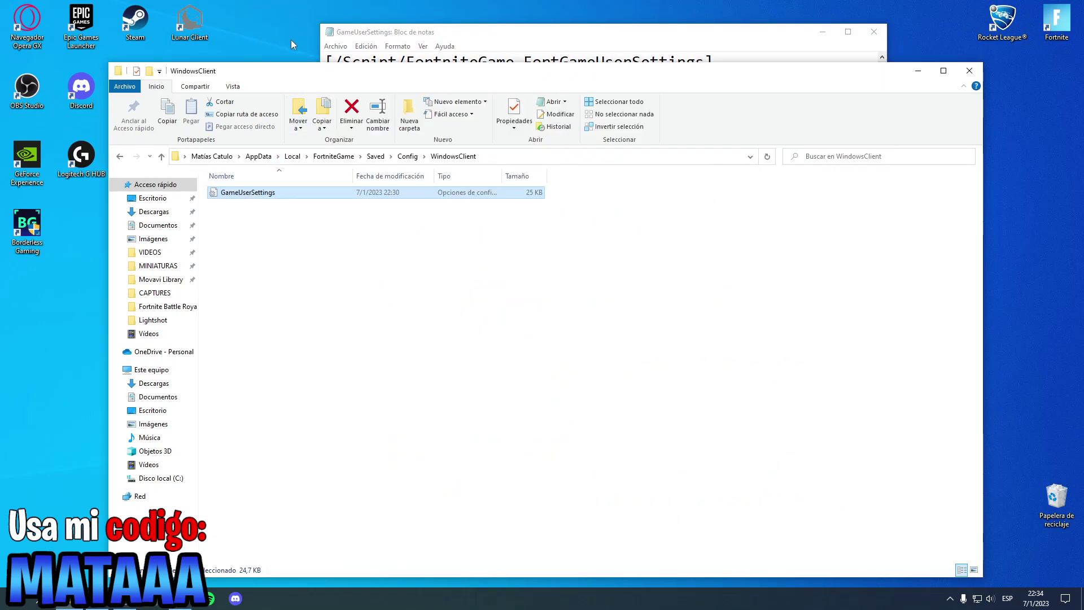
right_click(332, 195)
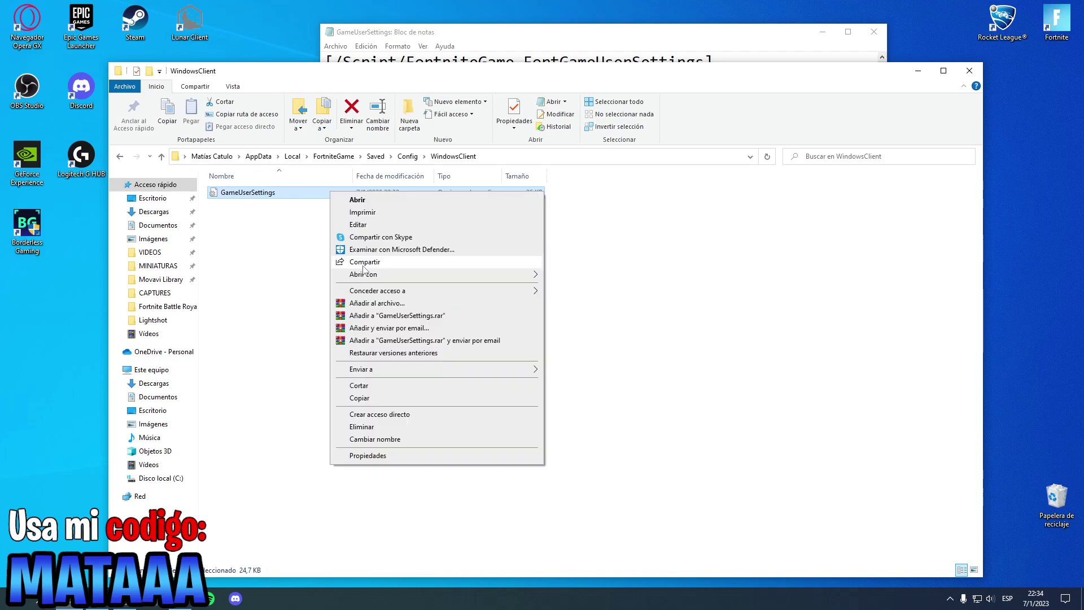
left_click(287, 287)
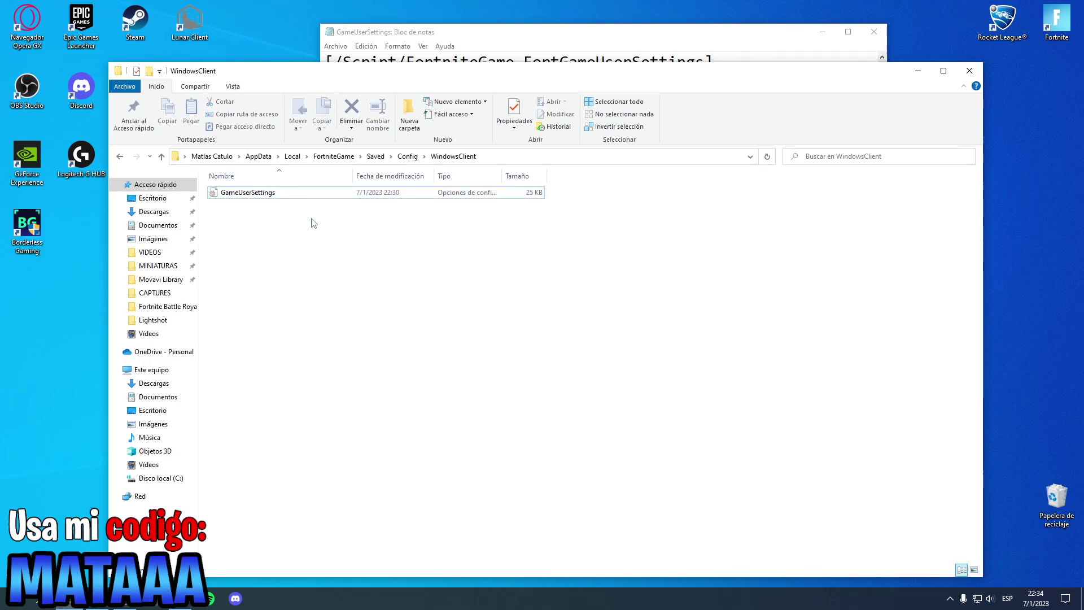
left_click(309, 195)
left_click_drag(204, 265, 28, 305)
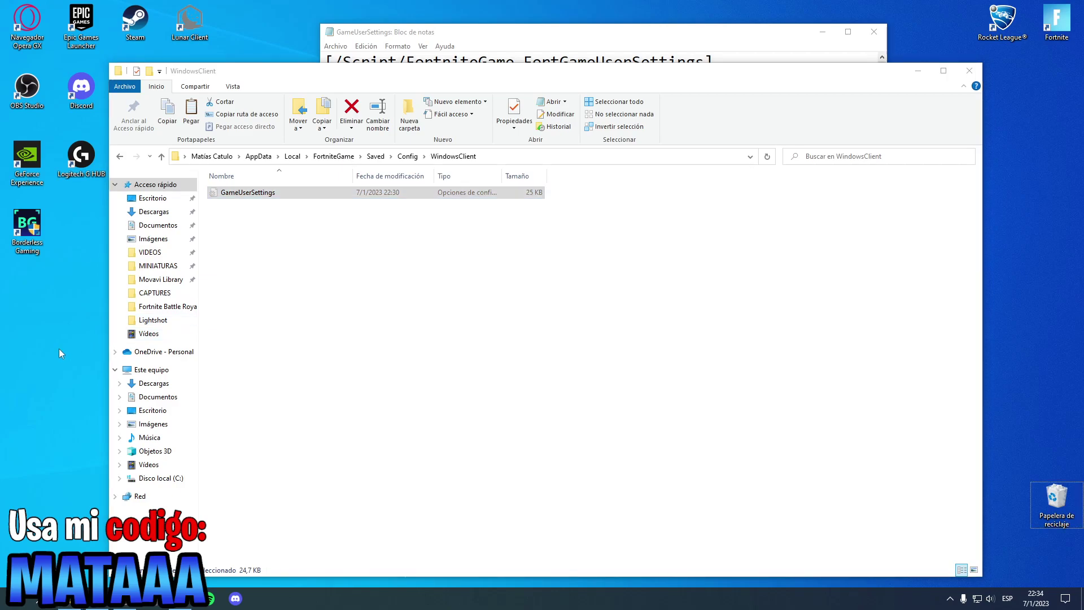
Step: Put a copy of GameUserSettings back in the WindowsClient folder, keeping the backup on the desktop
left_click(566, 43)
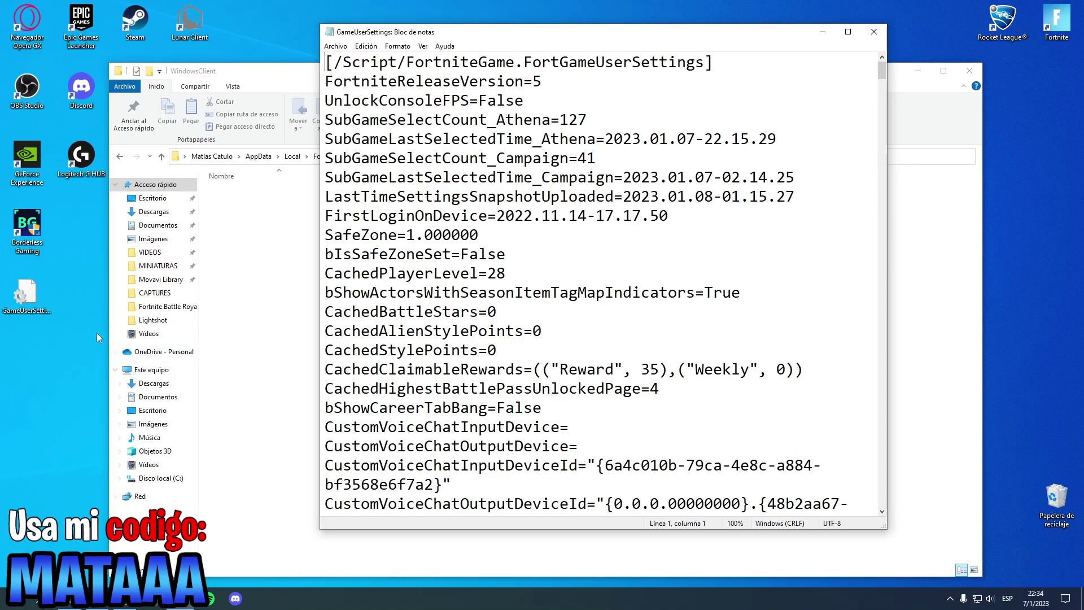
scroll(543, 266, "down", 3)
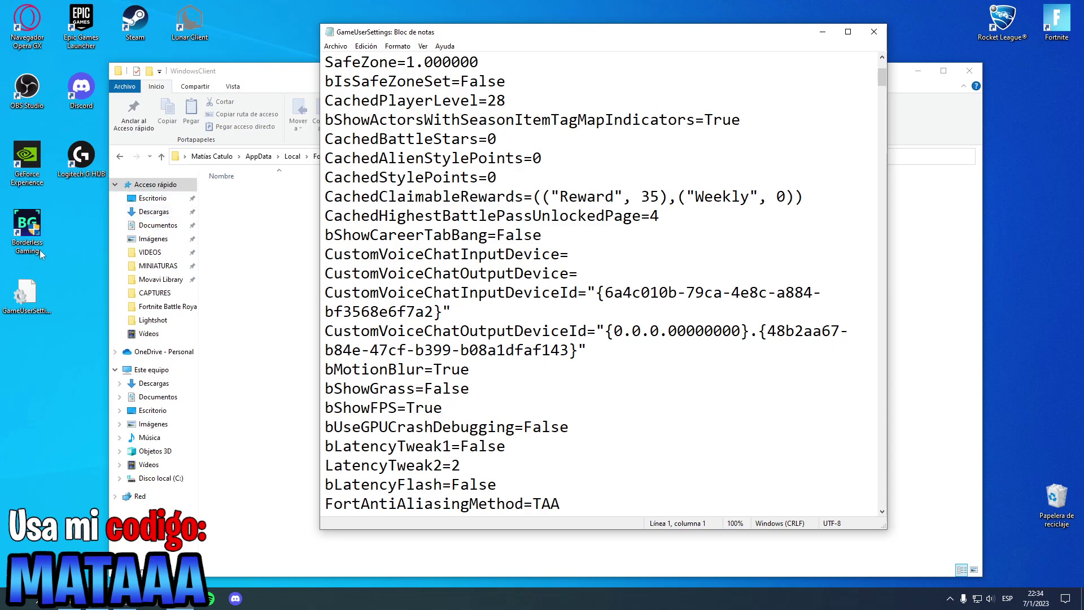
left_click(254, 271)
left_click_drag(27, 293, 230, 278)
Step: Close the open settings text and reopen GameUserSettings from the WindowsClient folder
left_click(874, 32)
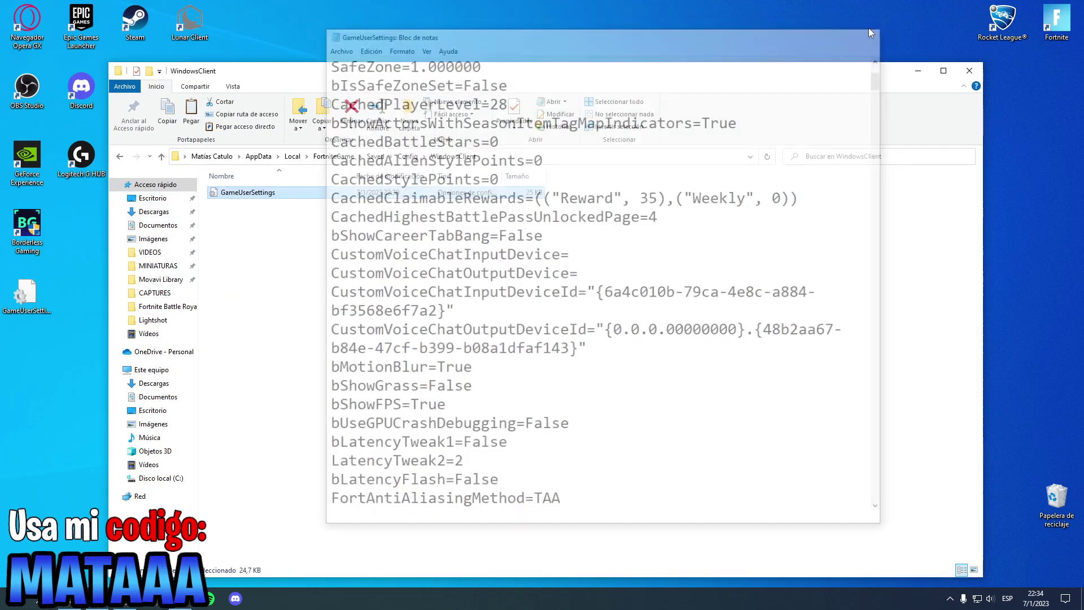
double_click(406, 195)
scroll(415, 201, "down", 3)
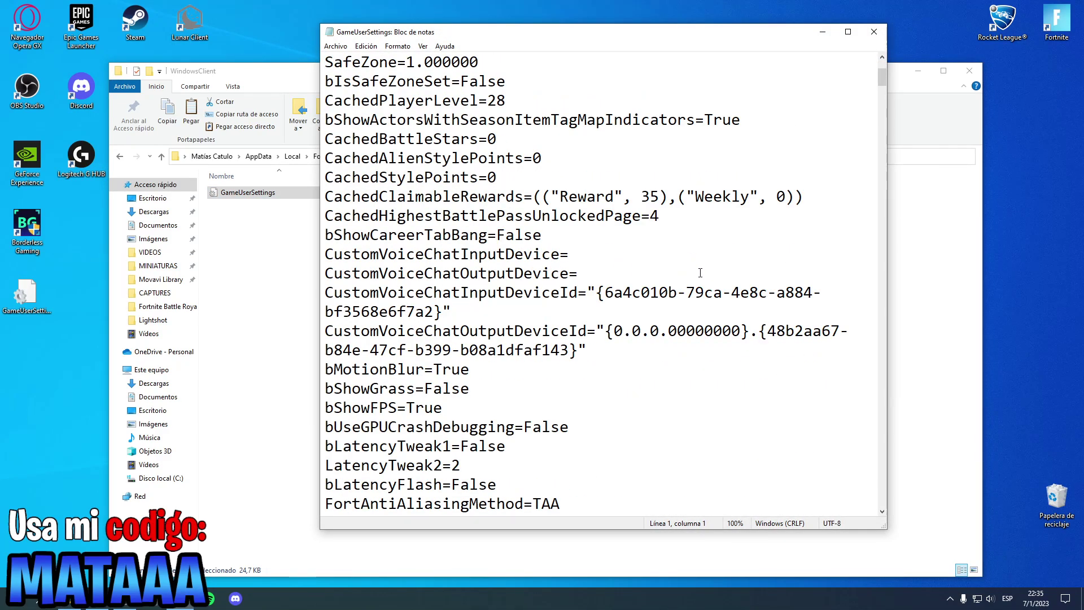
Step: Search the settings file for RESOL until reaching the ResolutionSizeX and ResolutionSizeY lines, and close the search
key("ctrl+f")
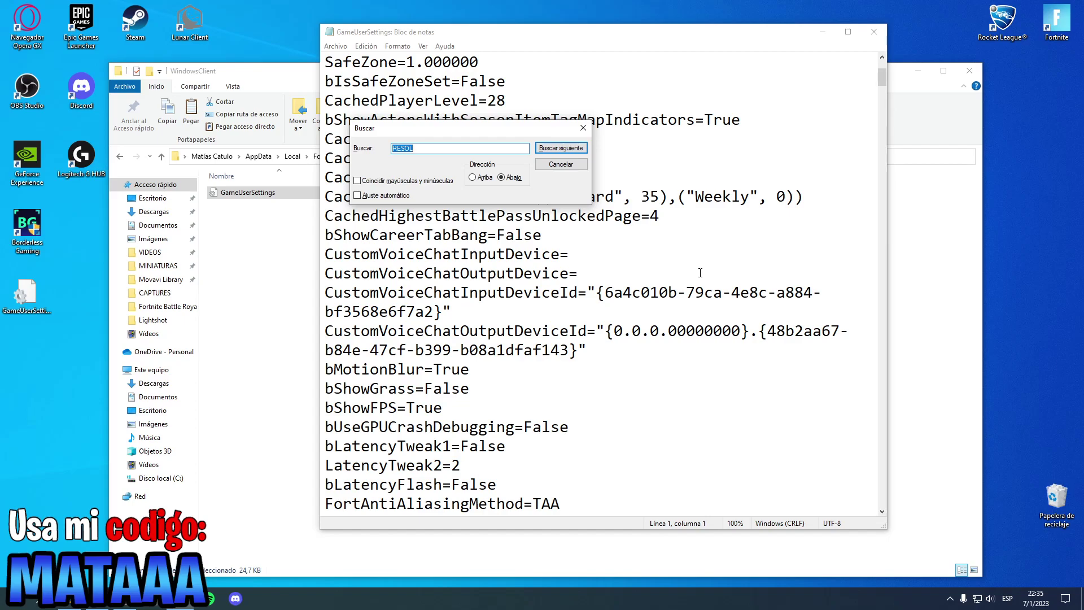
key("Return")
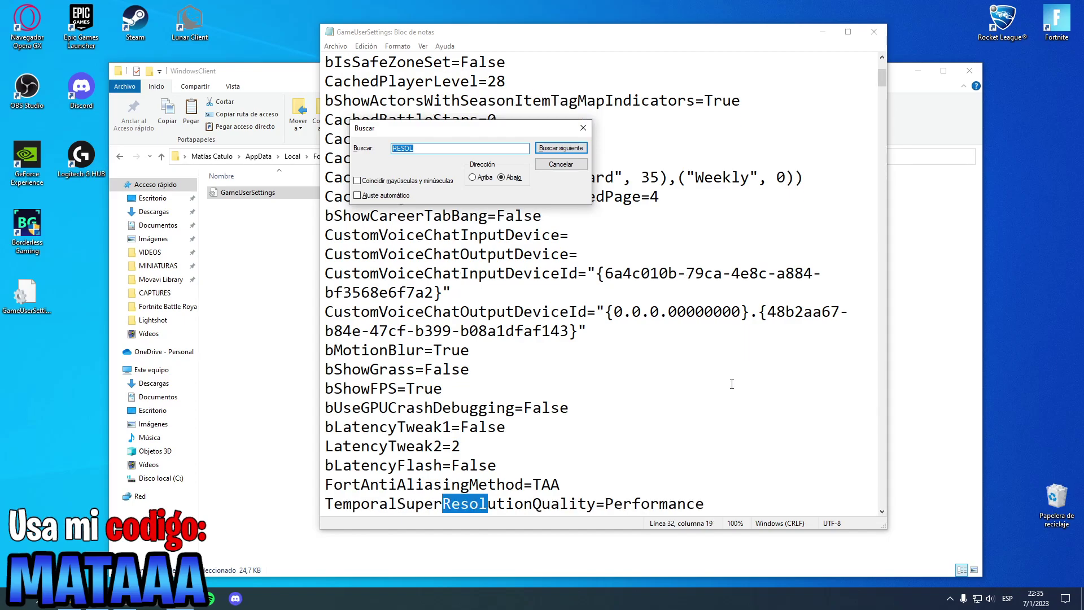
scroll(395, 380, "down", 2)
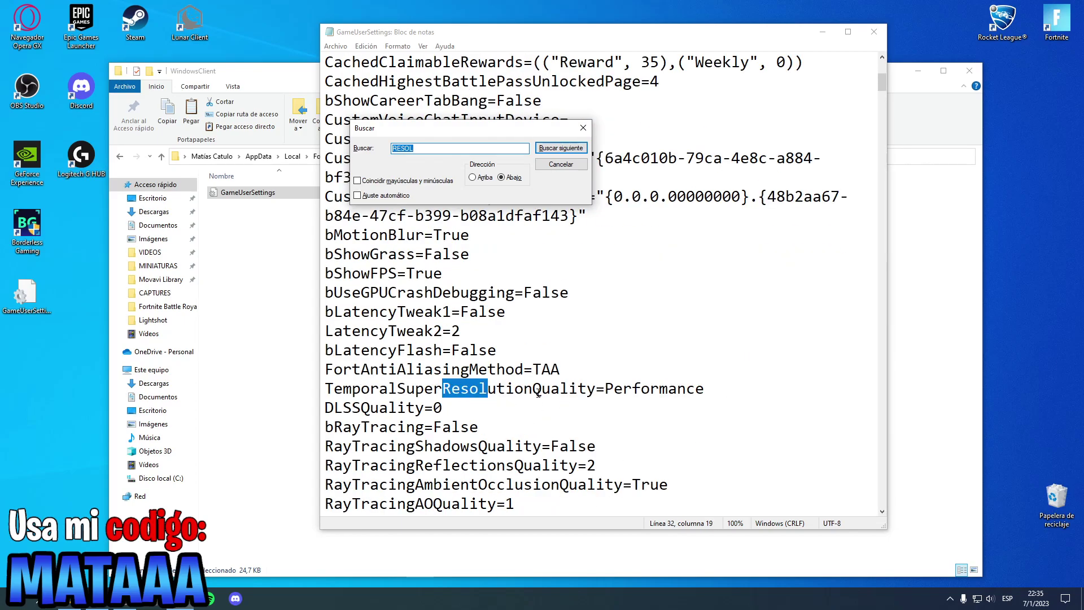
left_click_drag(696, 395, 605, 389)
left_click(606, 408)
left_click(561, 146)
scroll(497, 426, "down", 1)
key("Return")
key("Return")
scroll(485, 361, "down", 3)
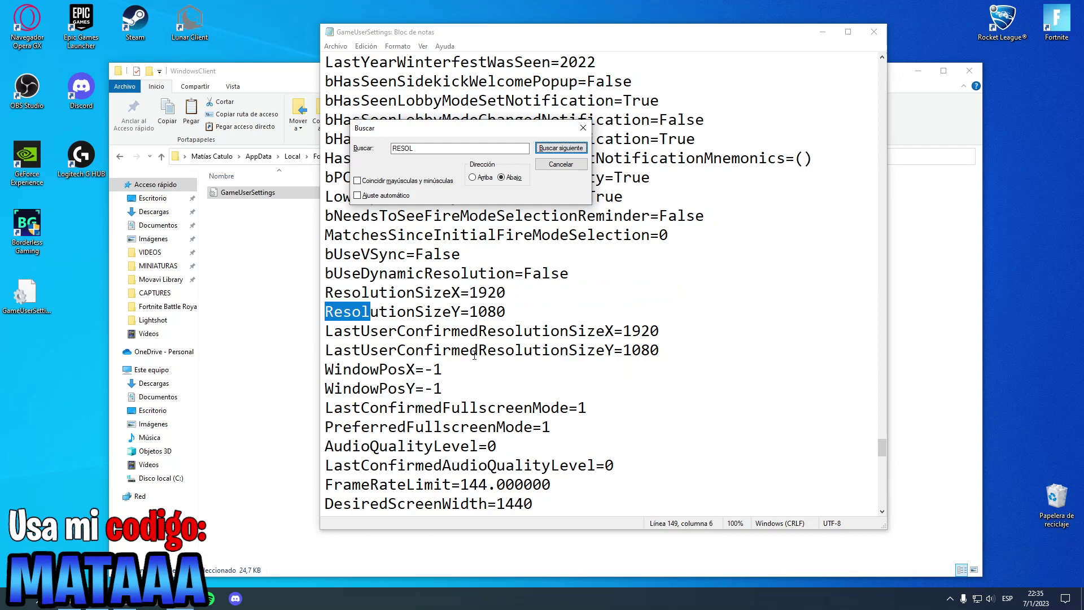
left_click(583, 128)
Step: Set ResolutionSizeX and LastUserConfirmedResolutionSizeX to 1280, and ResolutionSizeY and LastUserConfirmedResolutionSizeY to 720
left_click_drag(506, 292, 470, 292)
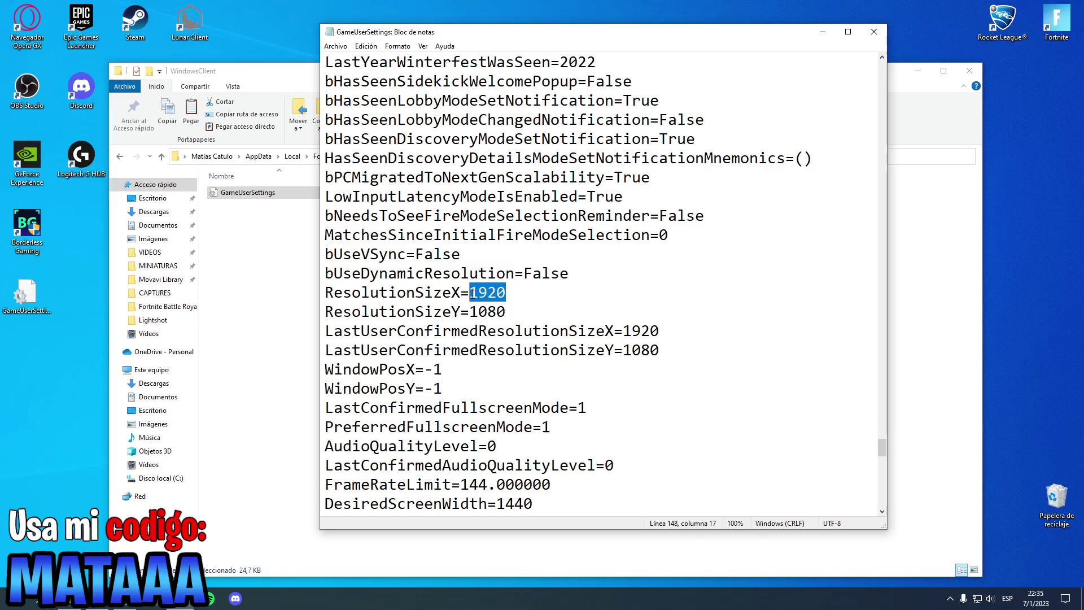
type("1")
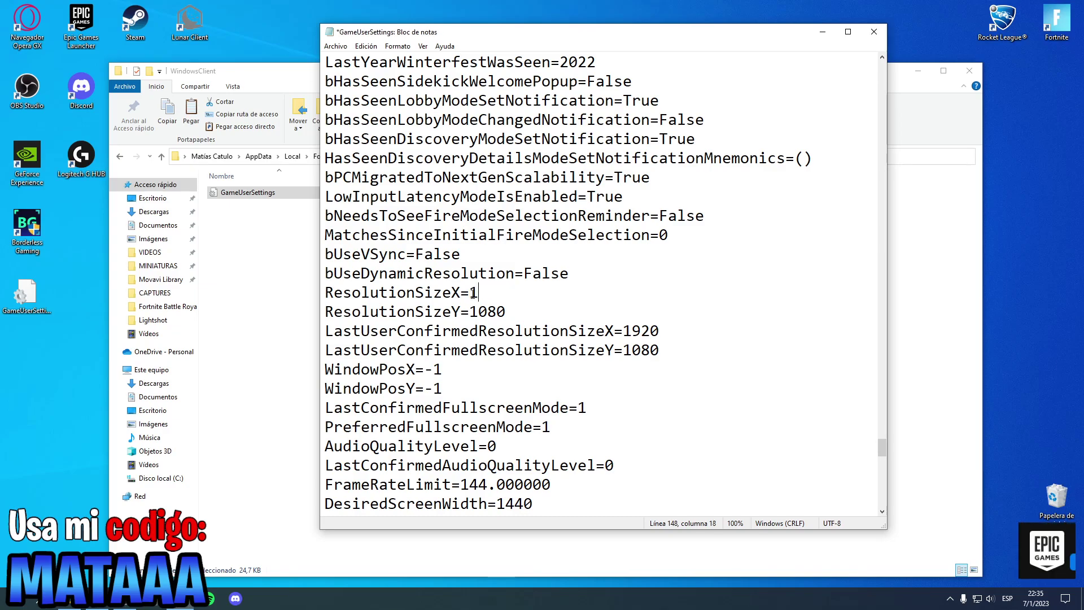
type("3")
key("BackSpace")
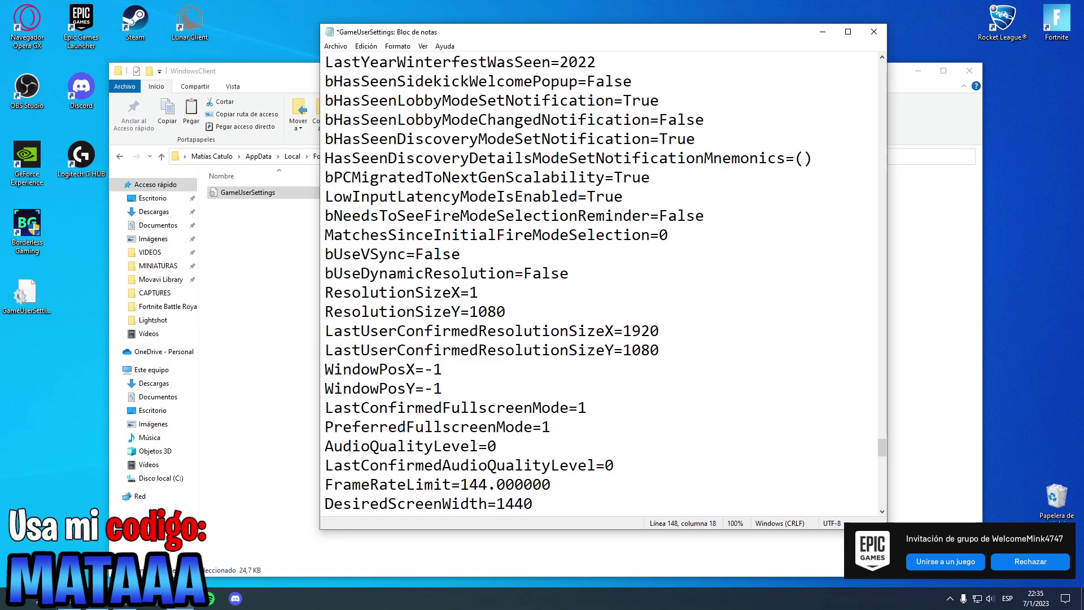
type("29")
type("0")
double_click(486, 312)
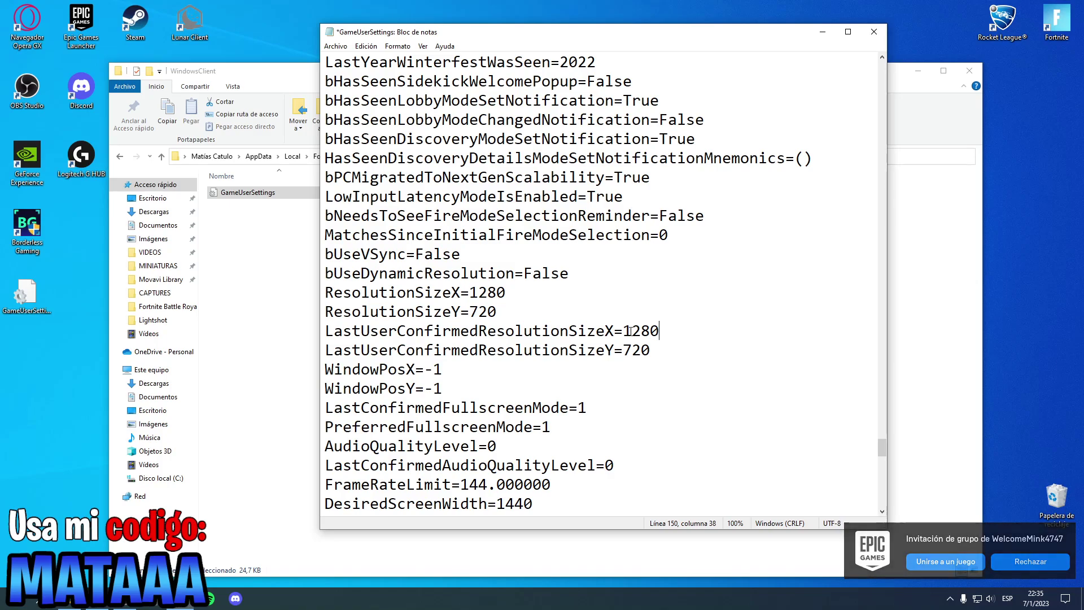
Step: Set LastConfirmedAudioQualityLevel to 0 and save the GameUserSettings file
scroll(630, 330, "up", 1)
scroll(635, 345, "down", 3)
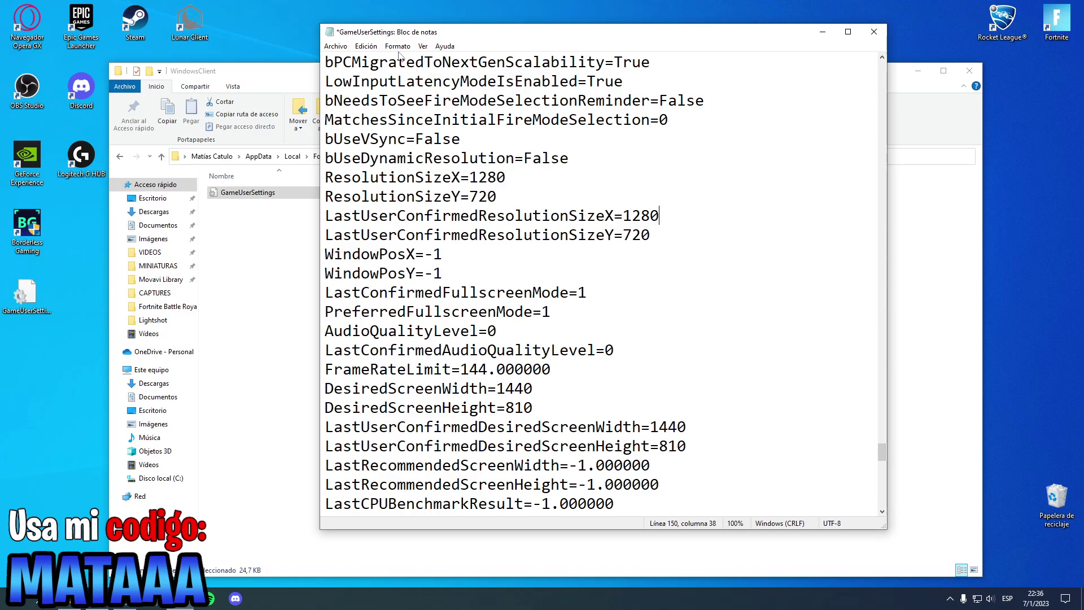
left_click_drag(615, 350, 603, 349)
left_click_drag(496, 331, 489, 330)
left_click_drag(614, 350, 604, 350)
type("0")
left_click(335, 46)
left_click(351, 97)
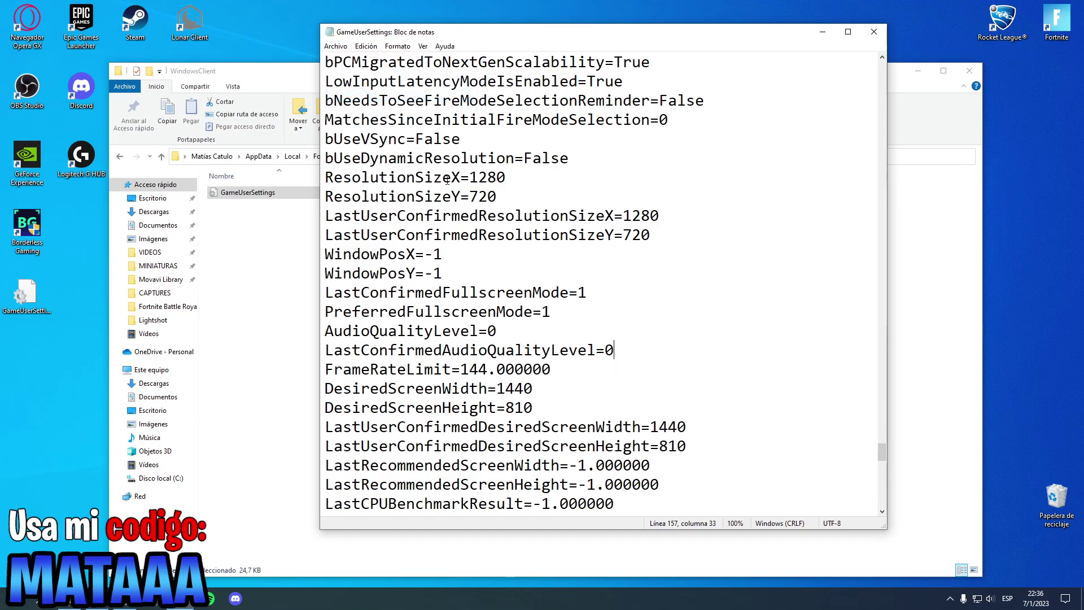
Step: Close and reopen GameUserSettings, and search it for MOUSE
left_click(883, 35)
double_click(428, 192)
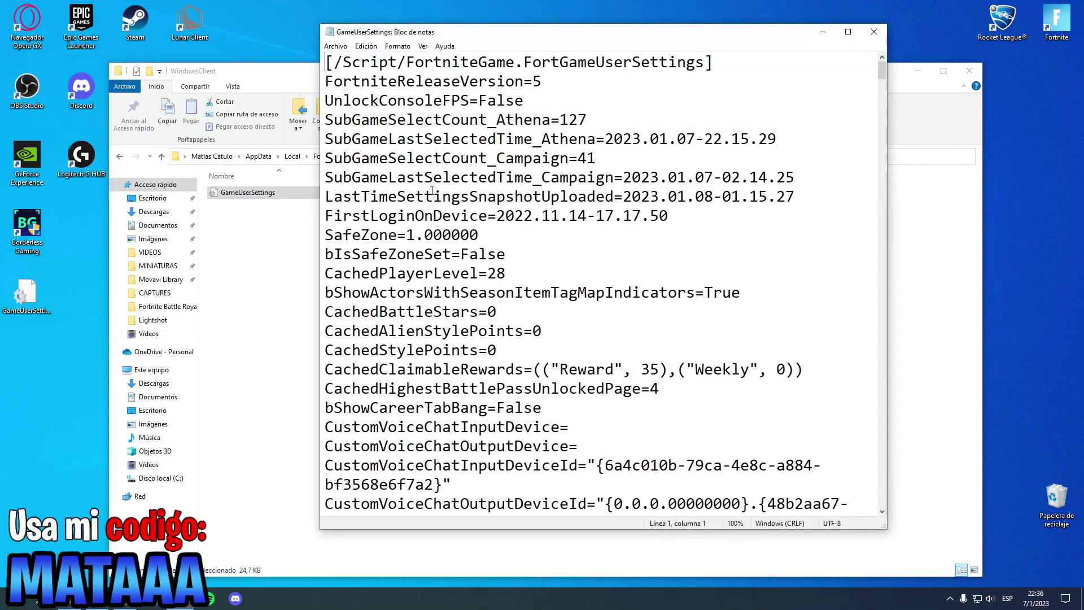
key("ctrl+f")
type("MOUSE")
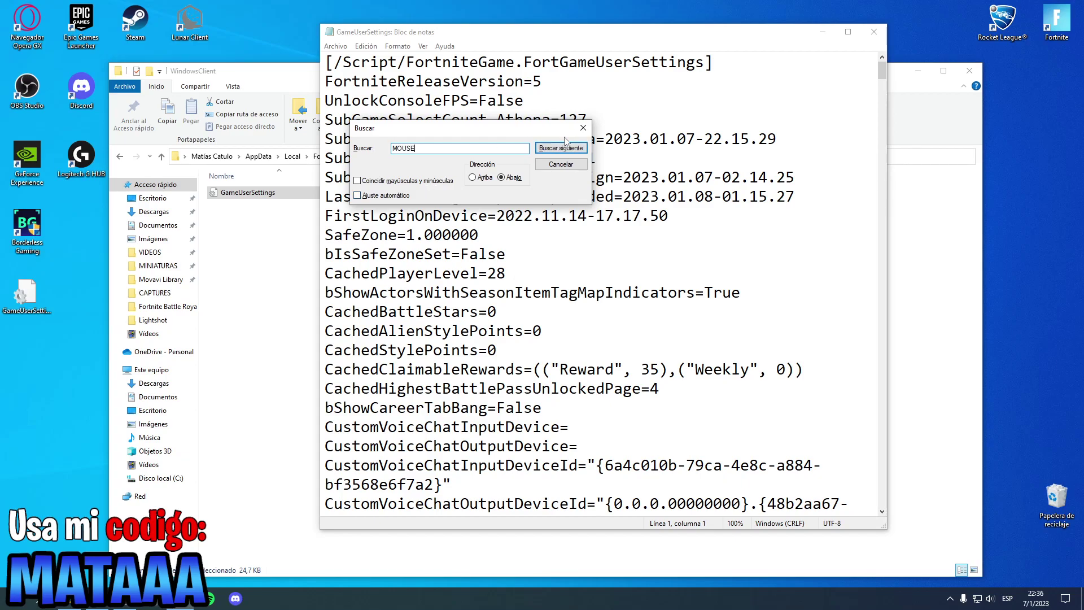
key("Return")
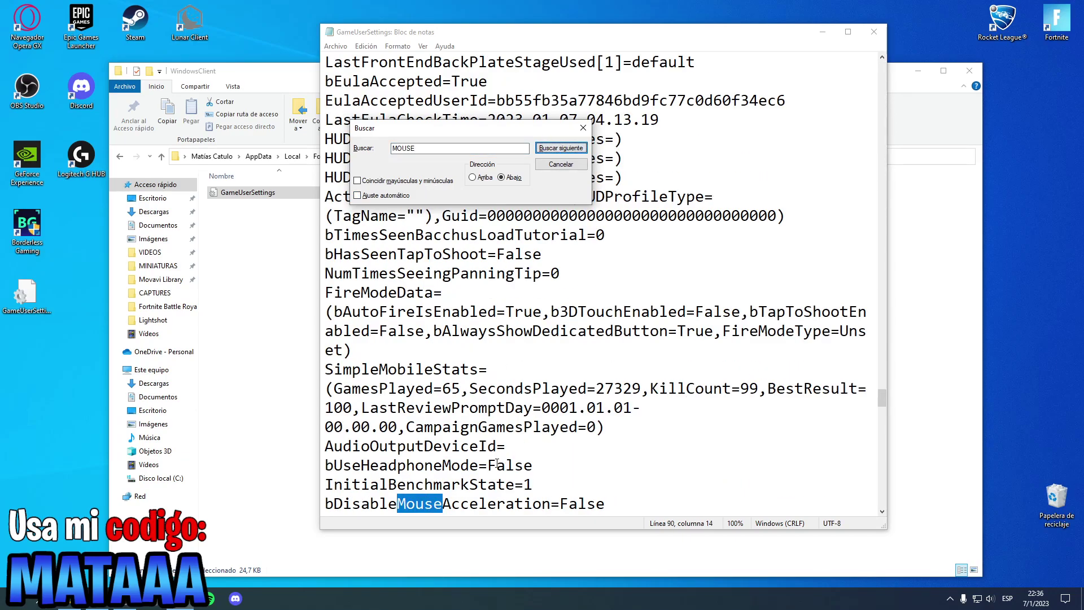
Step: Check the value of bDisableMouseAcceleration, and close the settings file and the WindowsClient folder
left_click_drag(351, 448, 487, 449)
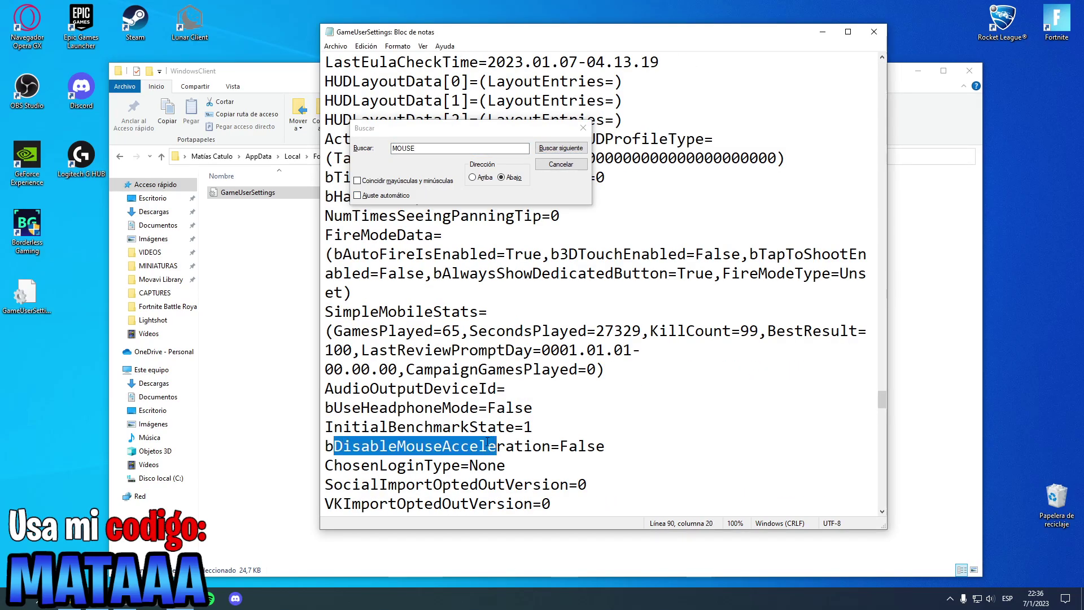
left_click(451, 449)
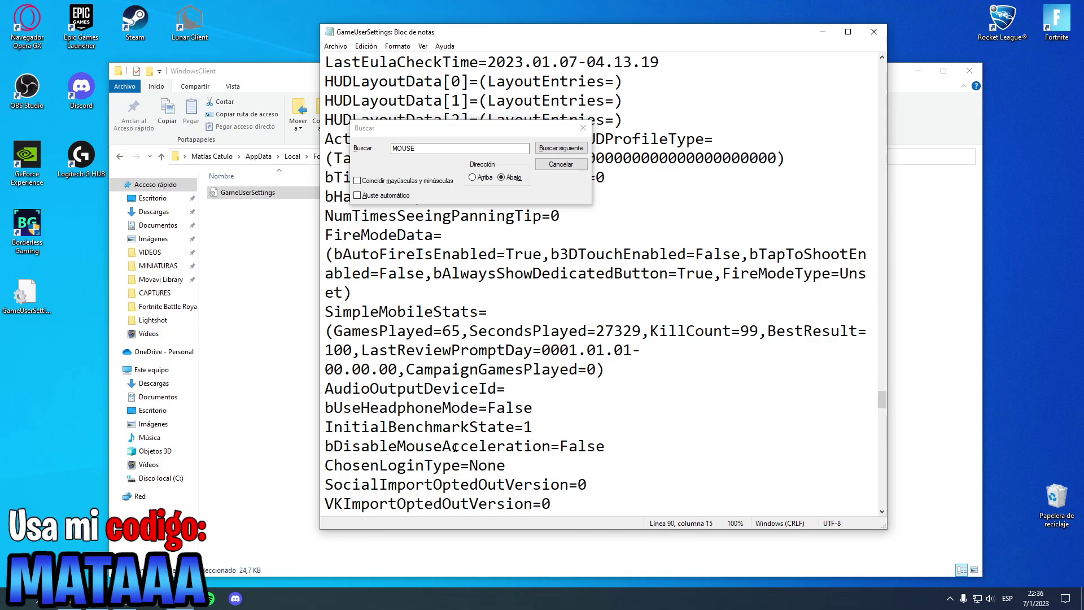
left_click_drag(606, 447, 560, 447)
left_click(584, 127)
left_click(874, 32)
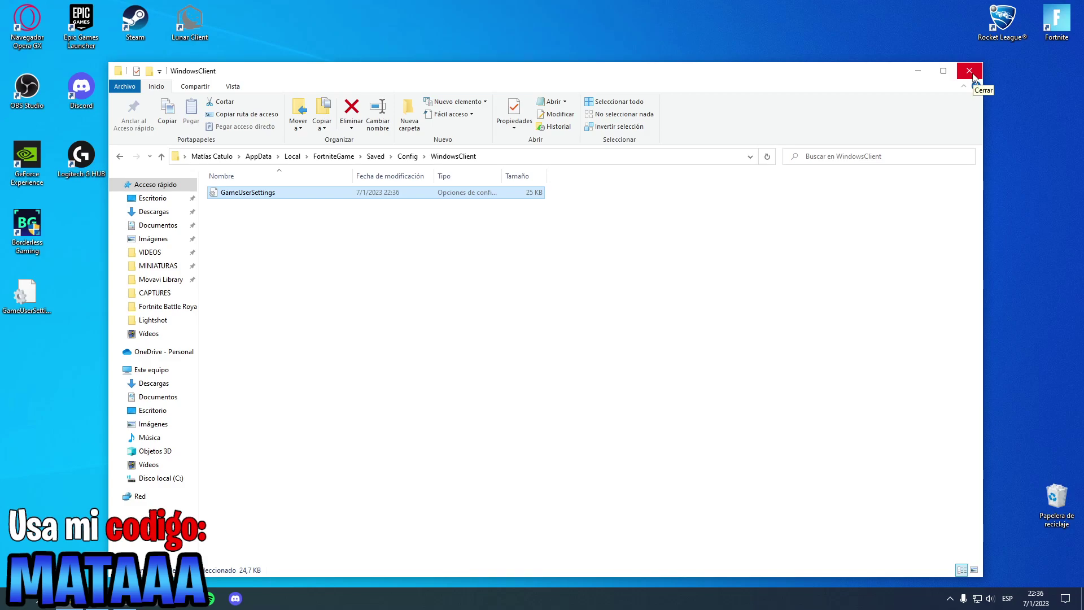
left_click(969, 70)
Step: Open the NVIDIA Control Panel from the desktop and go to the image settings with preview
right_click(803, 93)
left_click(841, 184)
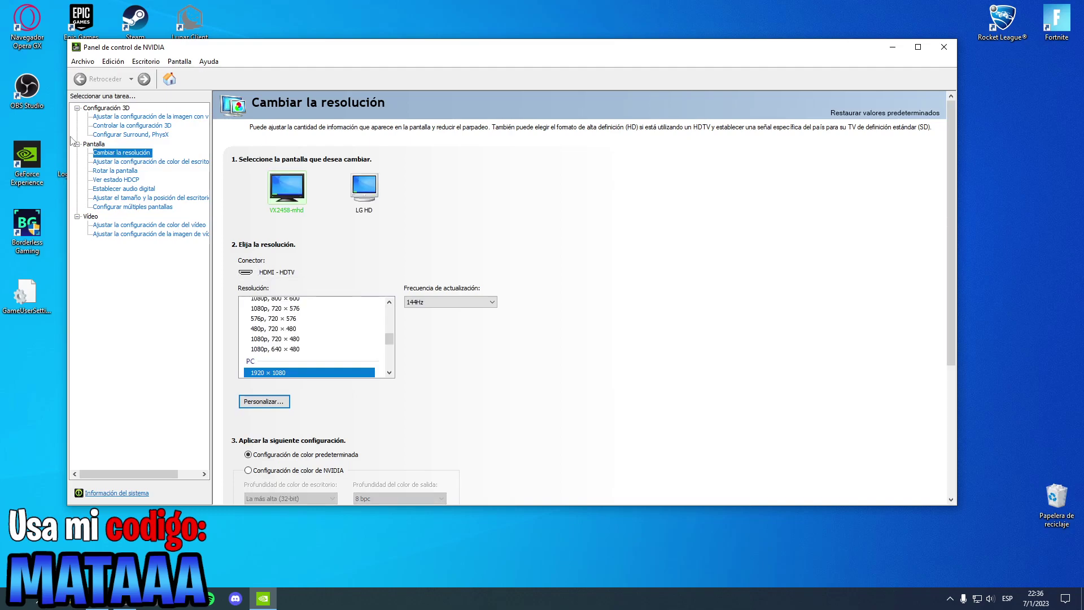
left_click(136, 116)
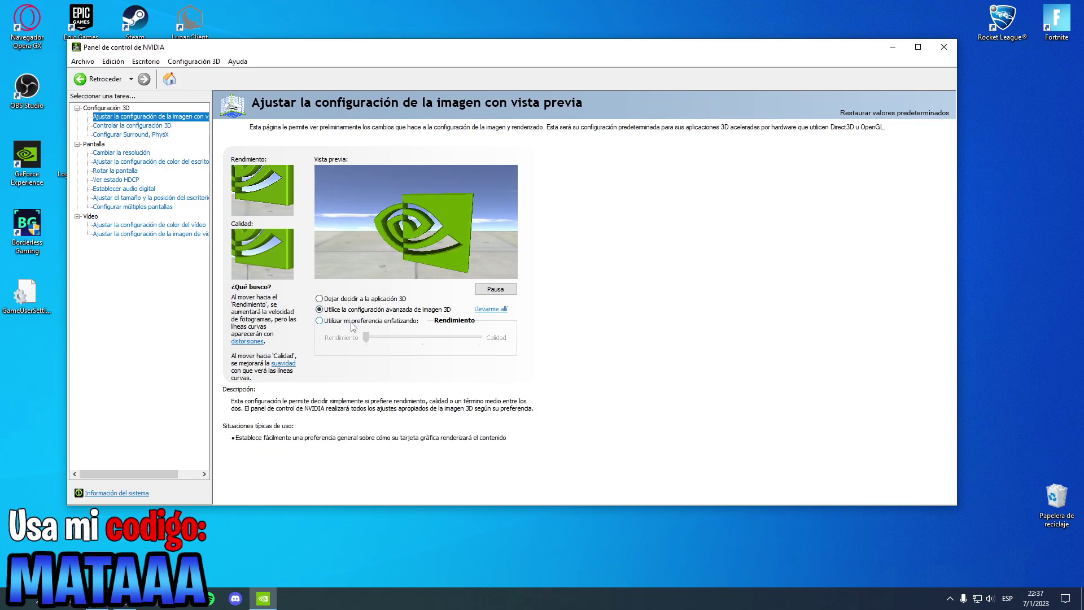
Step: Choose to use the personal preference for 3D image settings, with the emphasis fully on Rendimiento
left_click(355, 322)
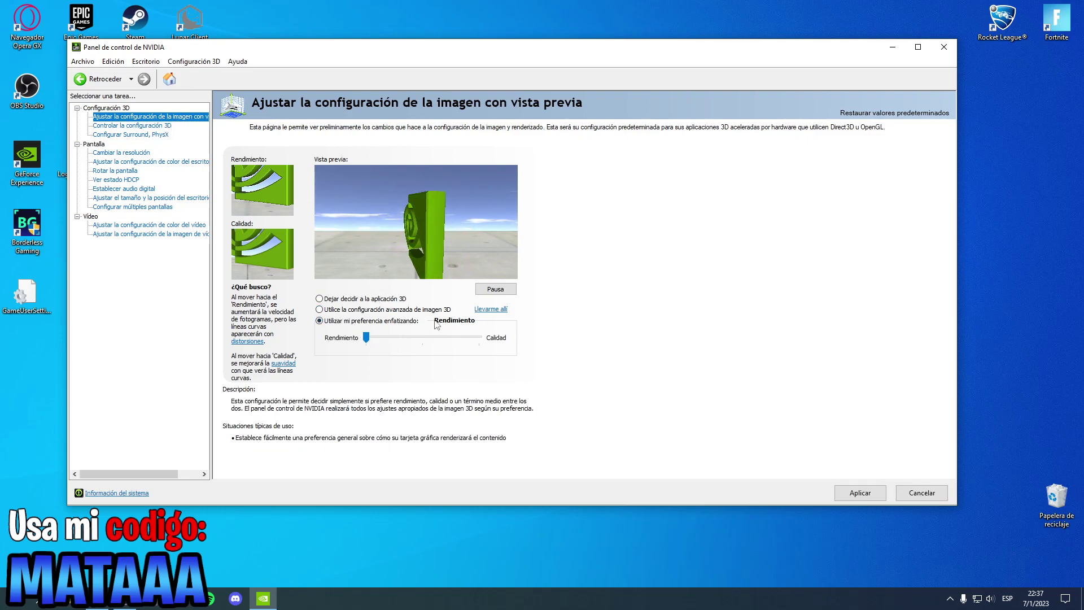
left_click(431, 338)
left_click(431, 339)
left_click(431, 338)
left_click(395, 339)
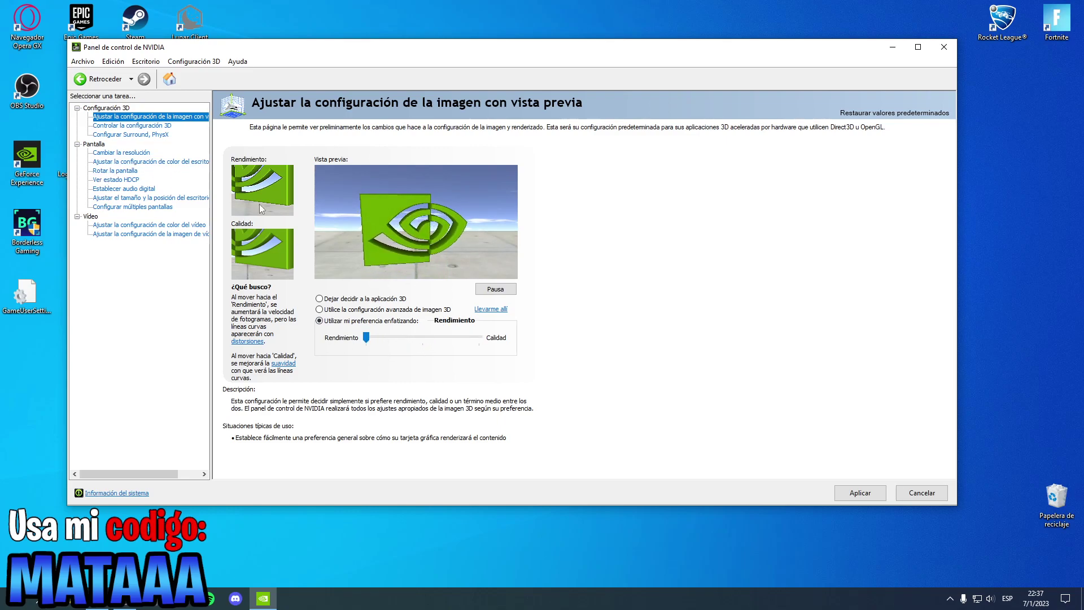
Step: In the global 3D settings (Controlar la configuración 3D), set Filtrado de texturas - Calidad to Alto rendimiento
left_click(140, 126)
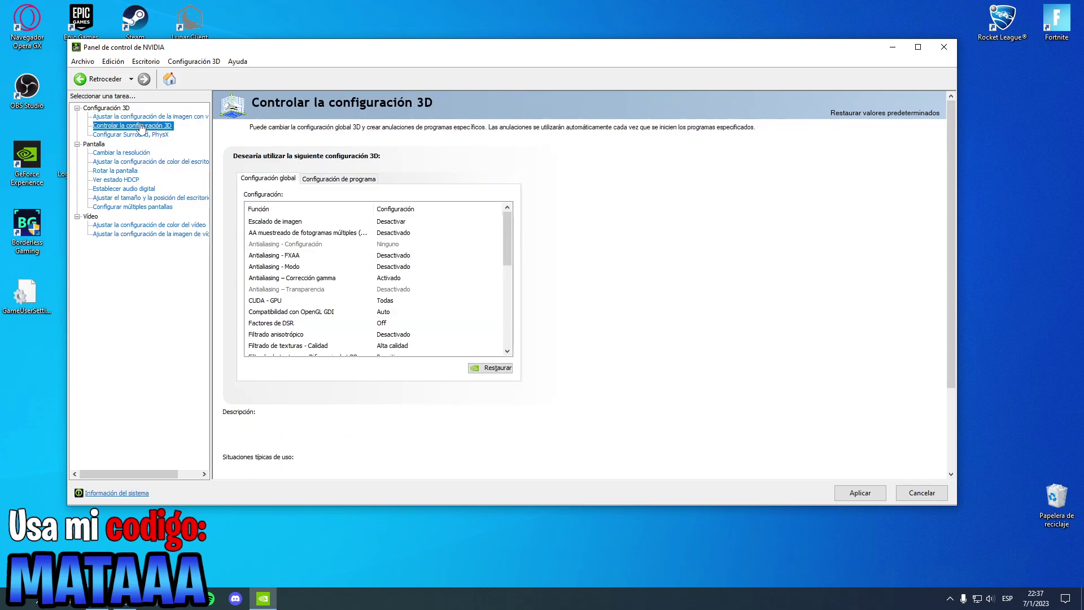
scroll(438, 298, "down", 2)
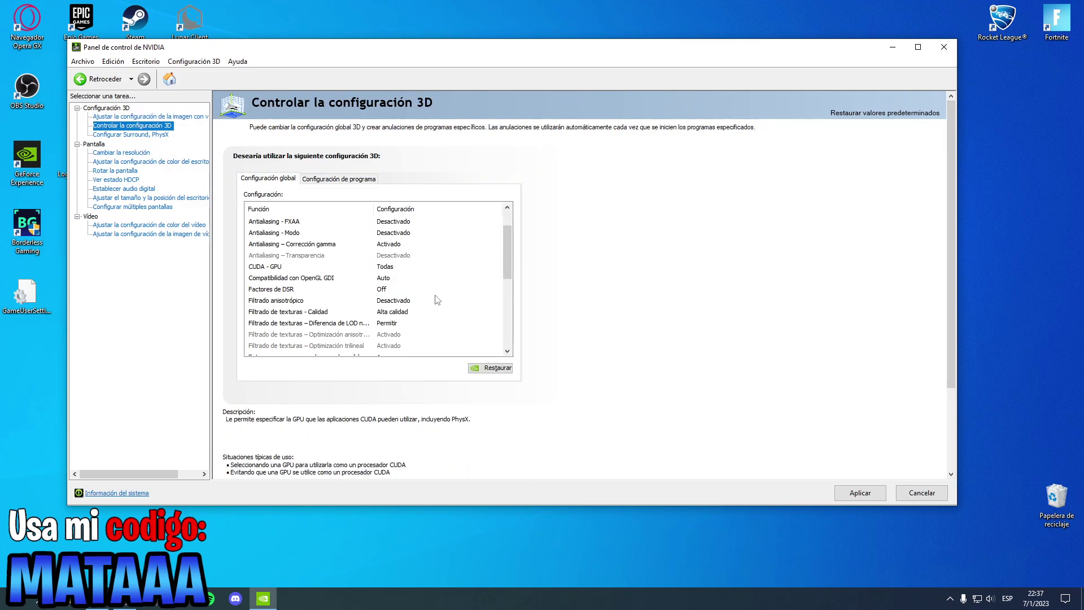
scroll(428, 280, "down", 1)
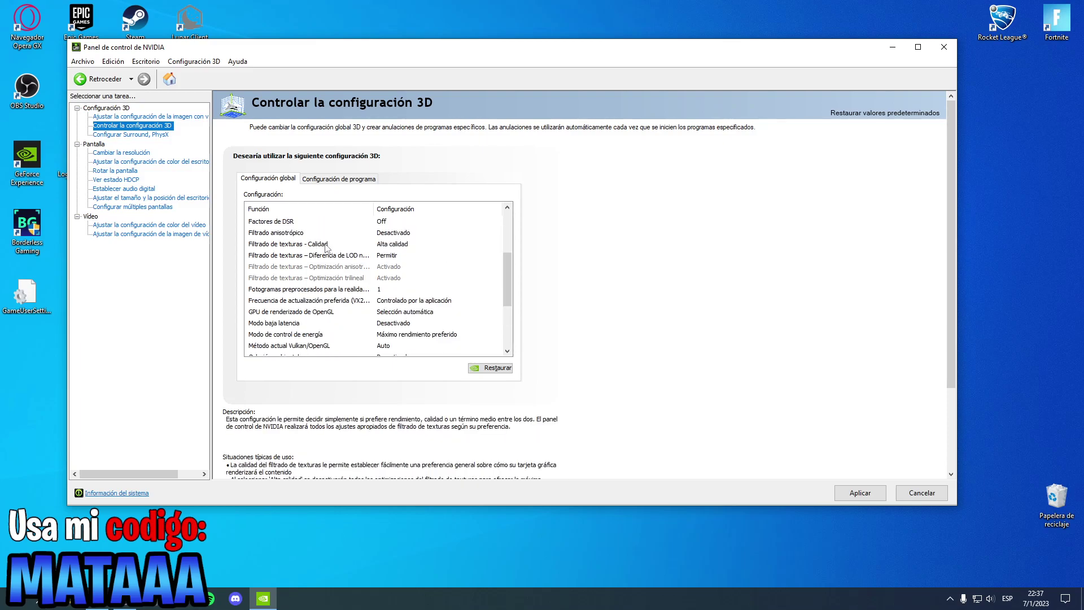
left_click(401, 246)
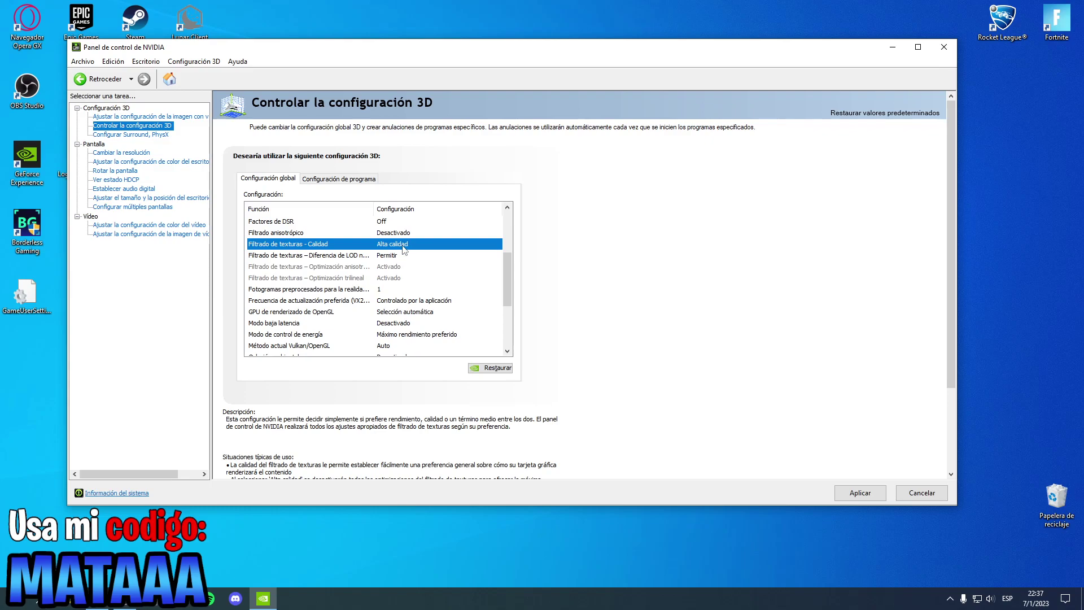
left_click(404, 249)
left_click(419, 284)
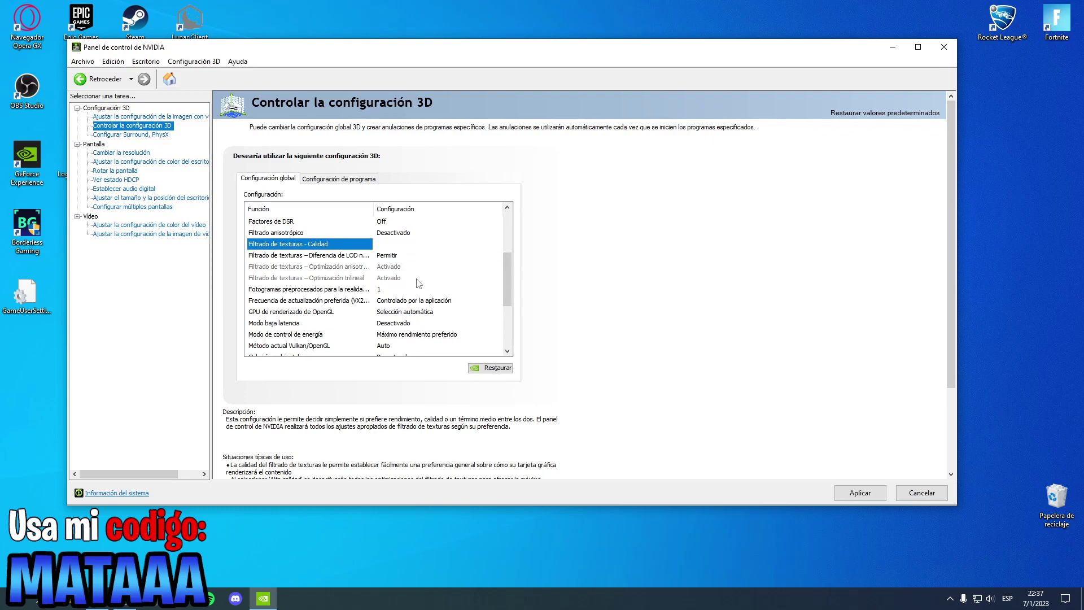
Step: Set Modo de control de energía to Máximo rendimiento preferido and apply the global 3D settings
scroll(454, 336, "down", 5)
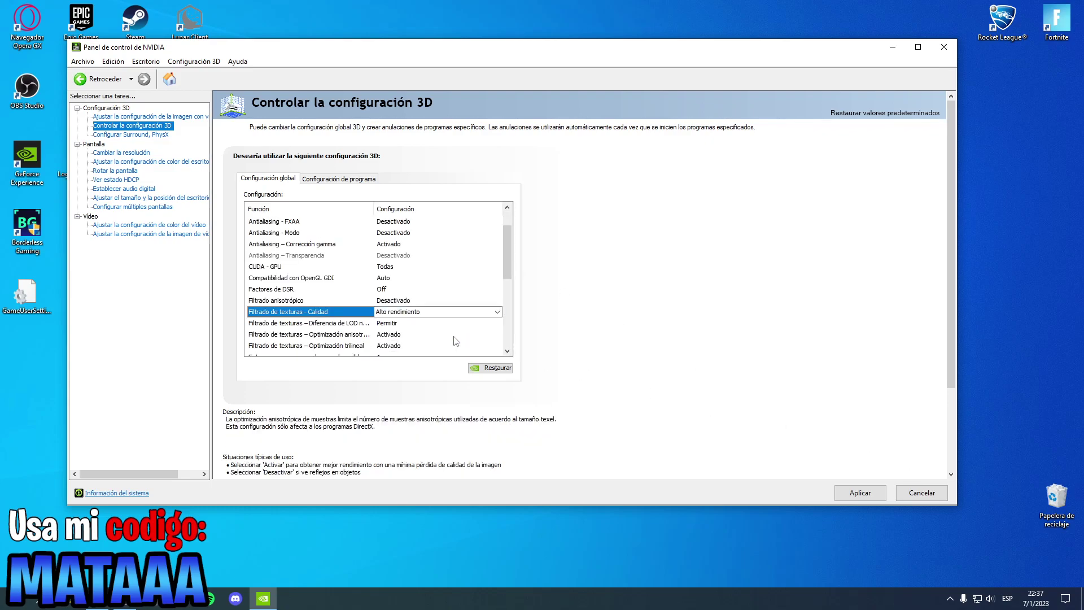
scroll(451, 340, "down", 1)
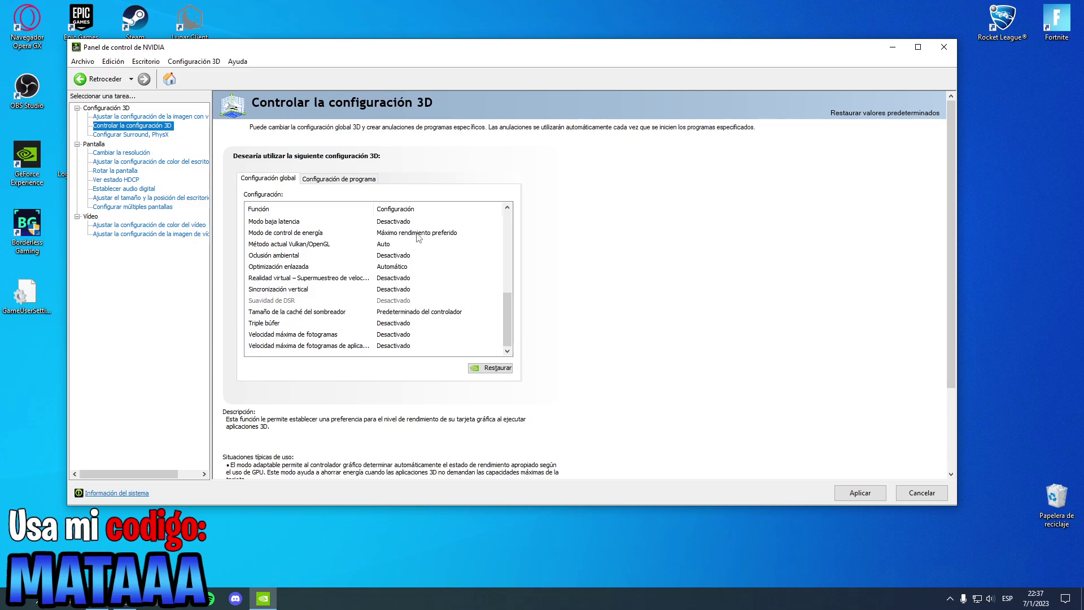
left_click(420, 238)
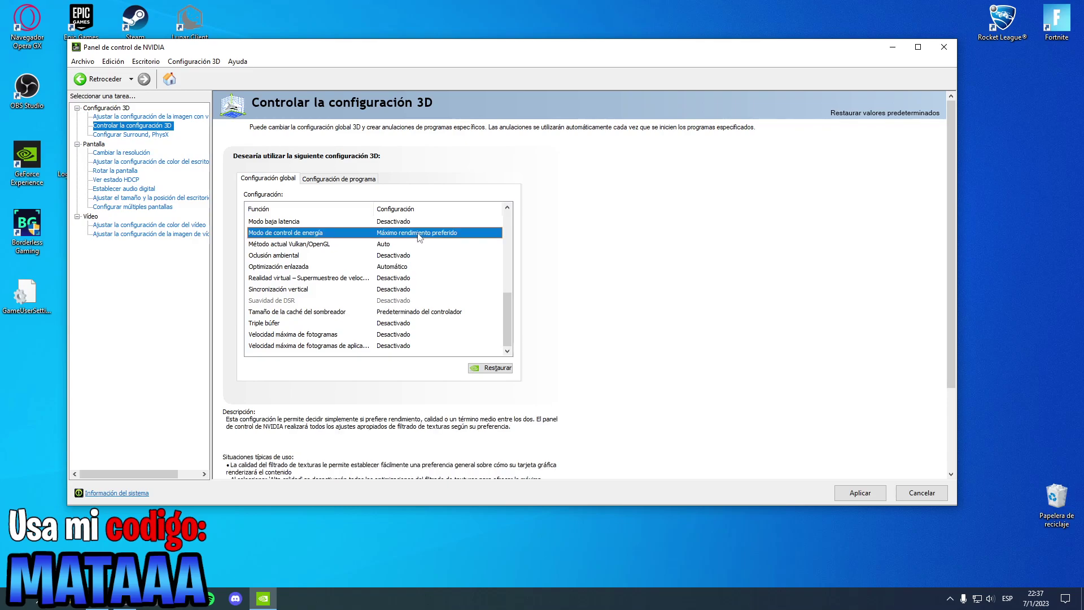
left_click(420, 237)
left_click(429, 261)
left_click(429, 233)
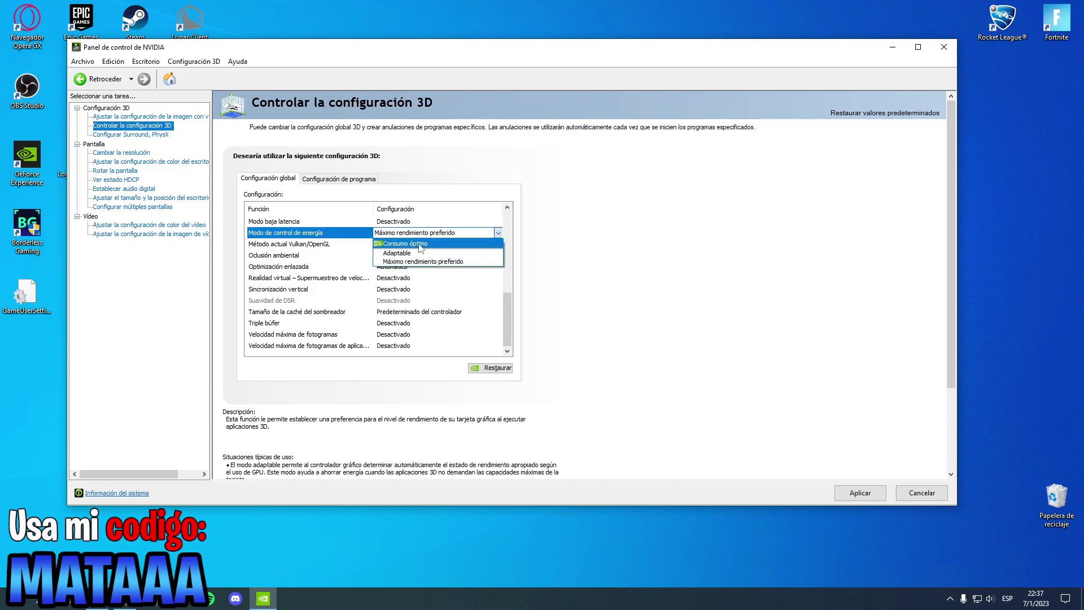
left_click(453, 262)
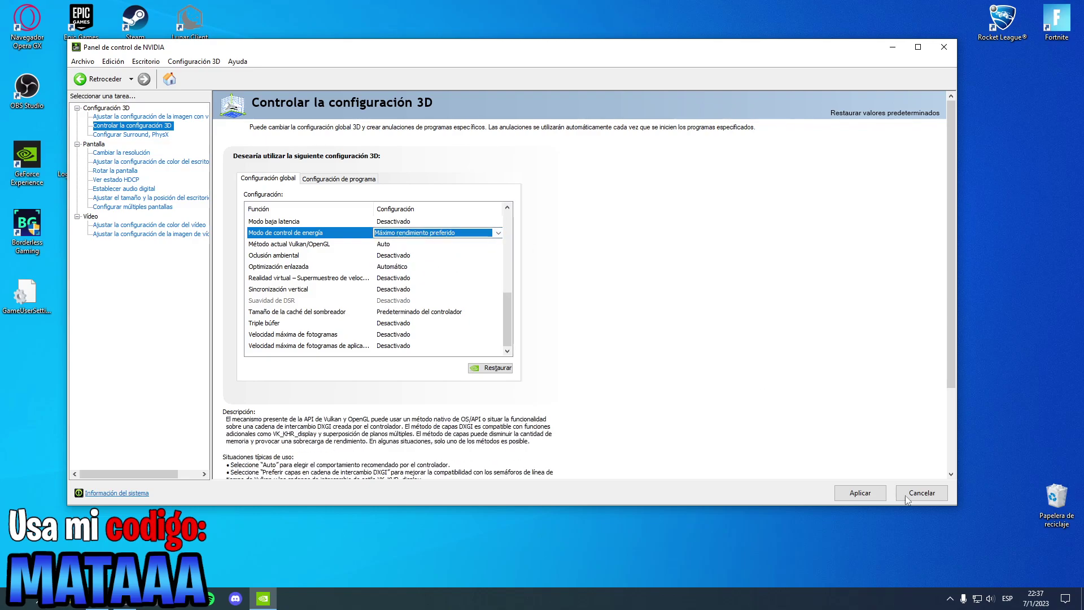
left_click(863, 494)
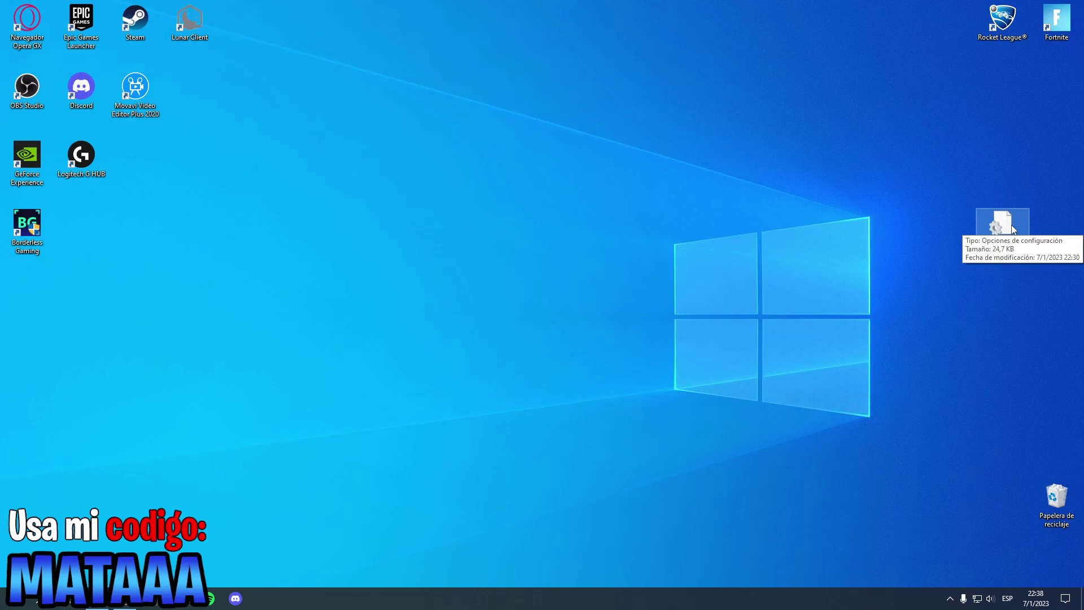
key("super+r")
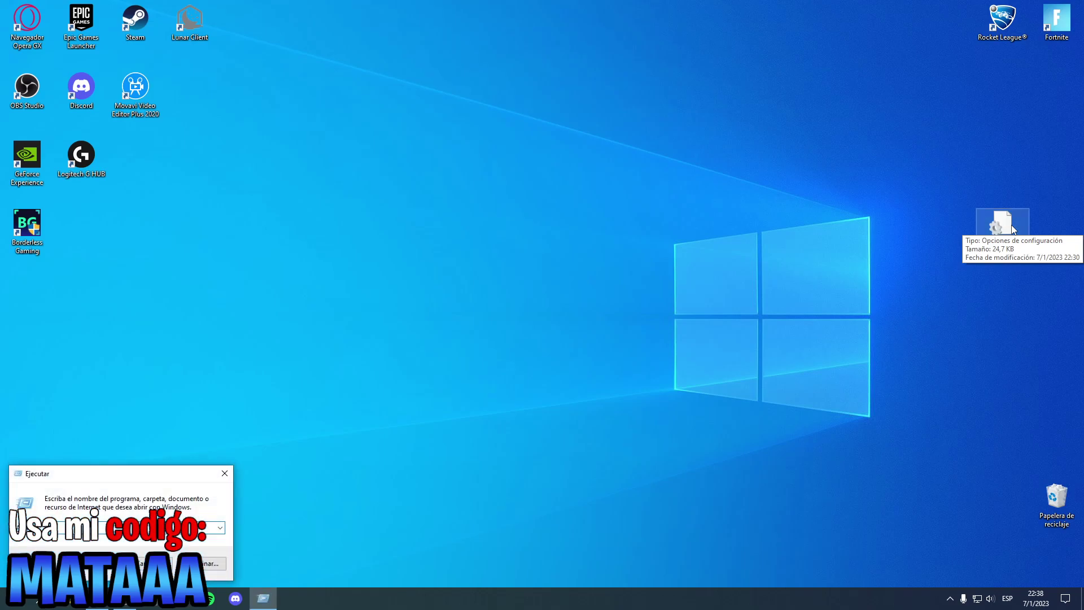
left_click(939, 224)
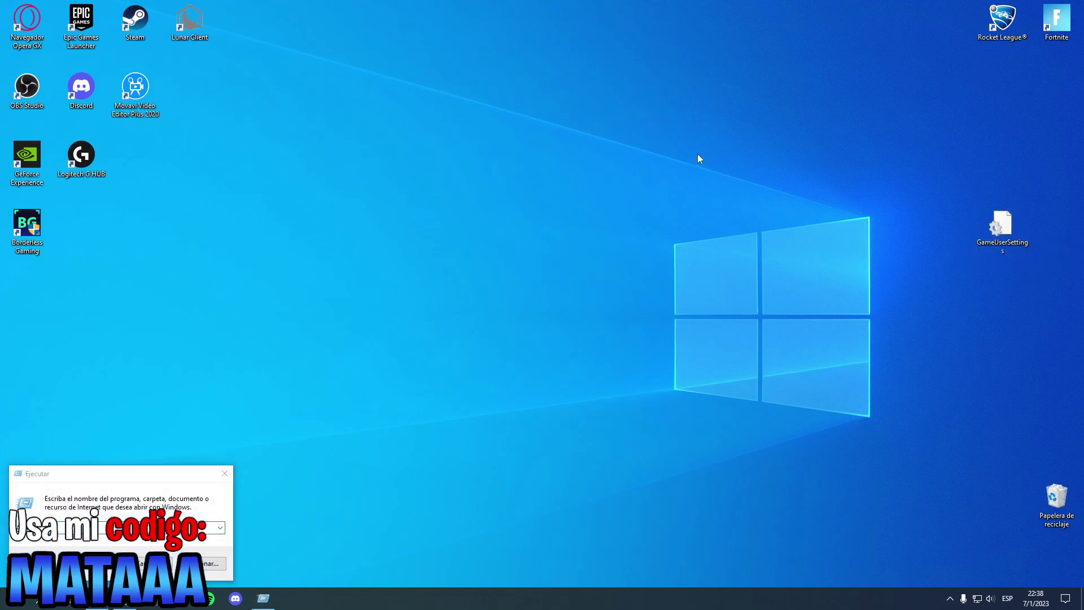
left_click(225, 473)
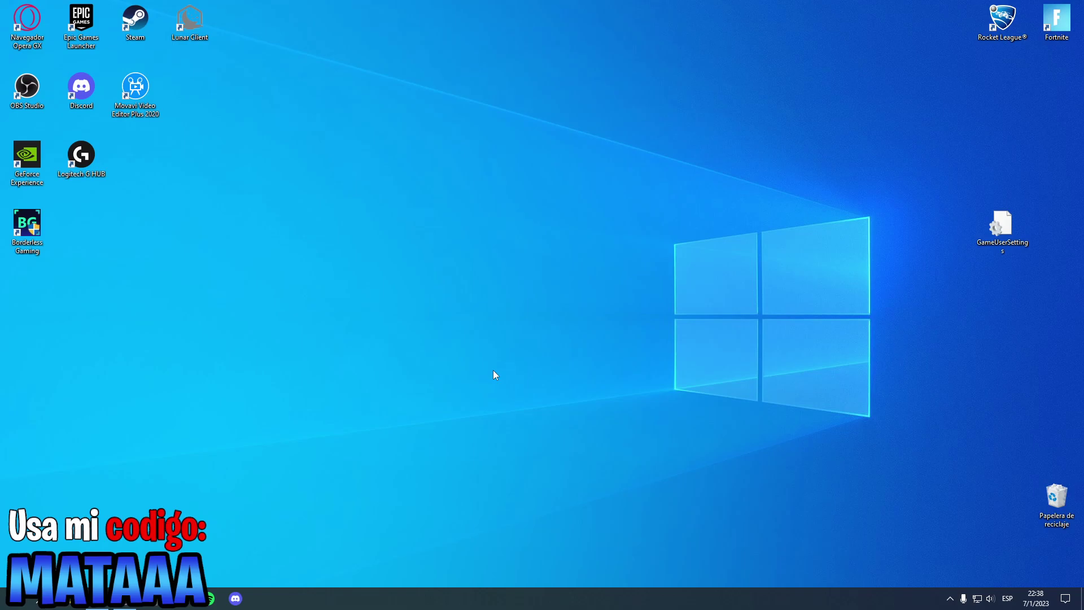